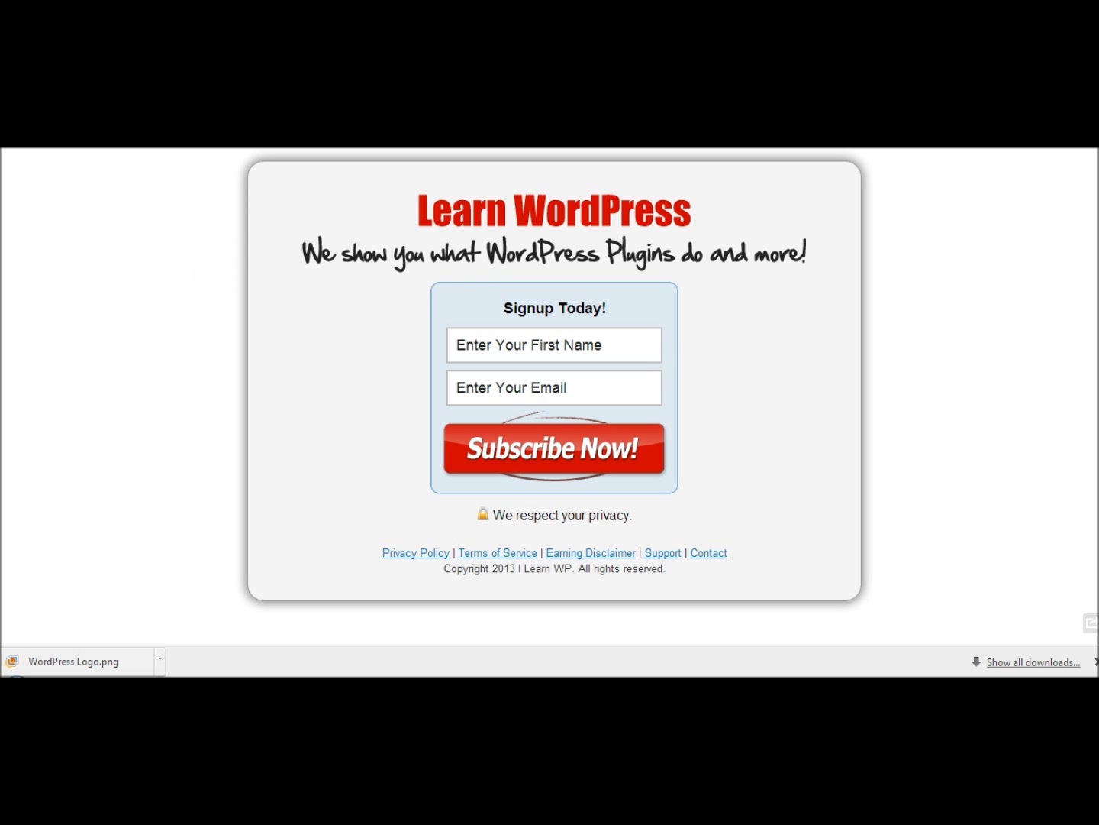
- Move from the signup page past Woobox's Static HTML page to the I Learn WordPress Facebook page
key(ctrl+Tab)
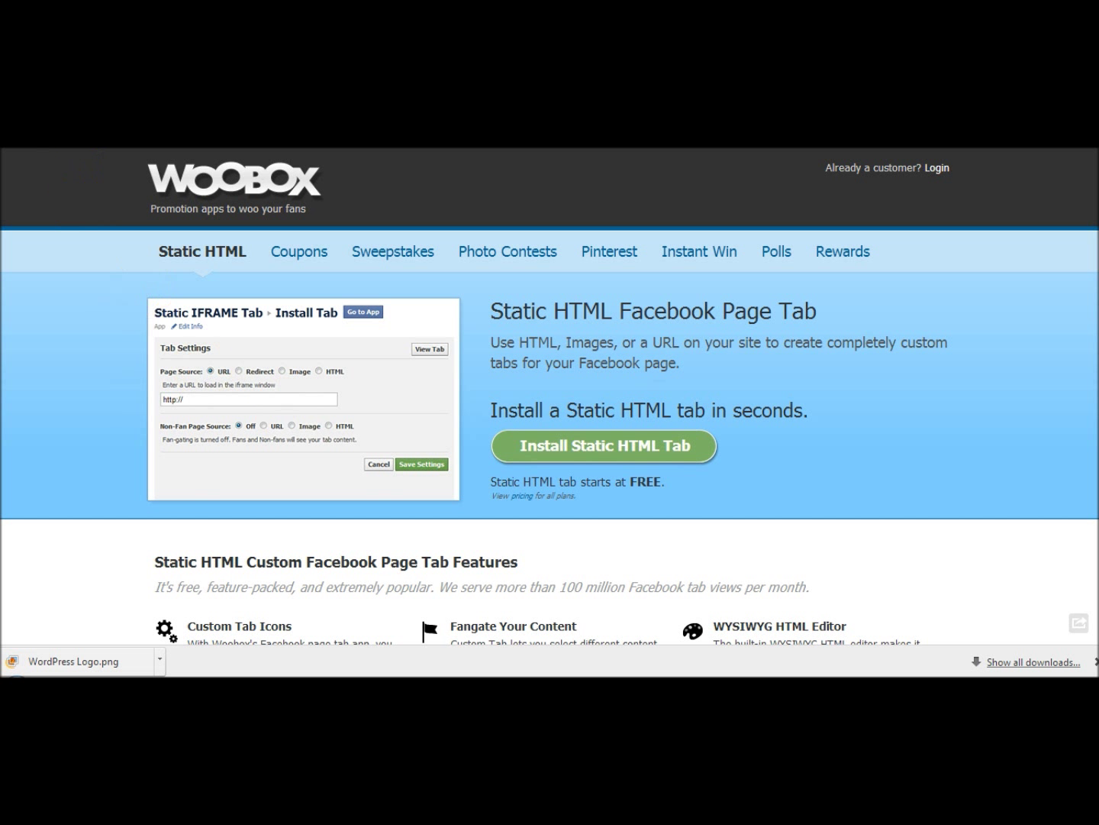
key(ctrl+Tab)
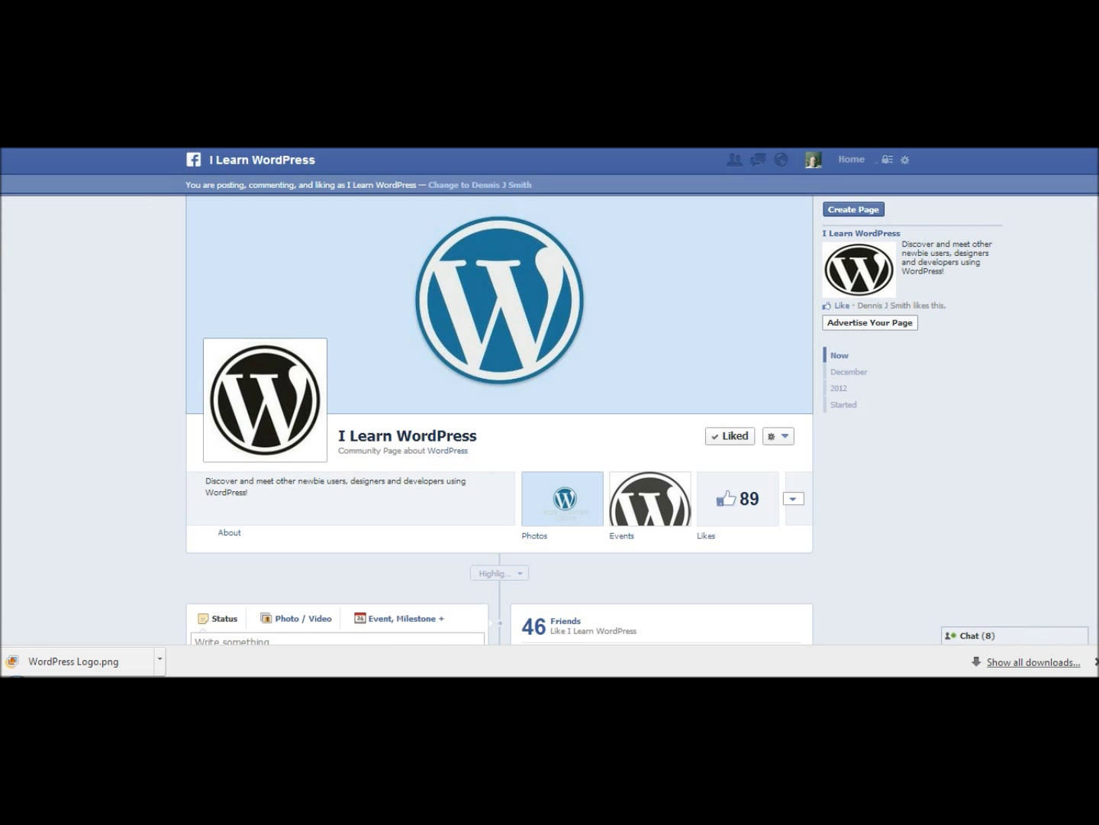
click(231, 159)
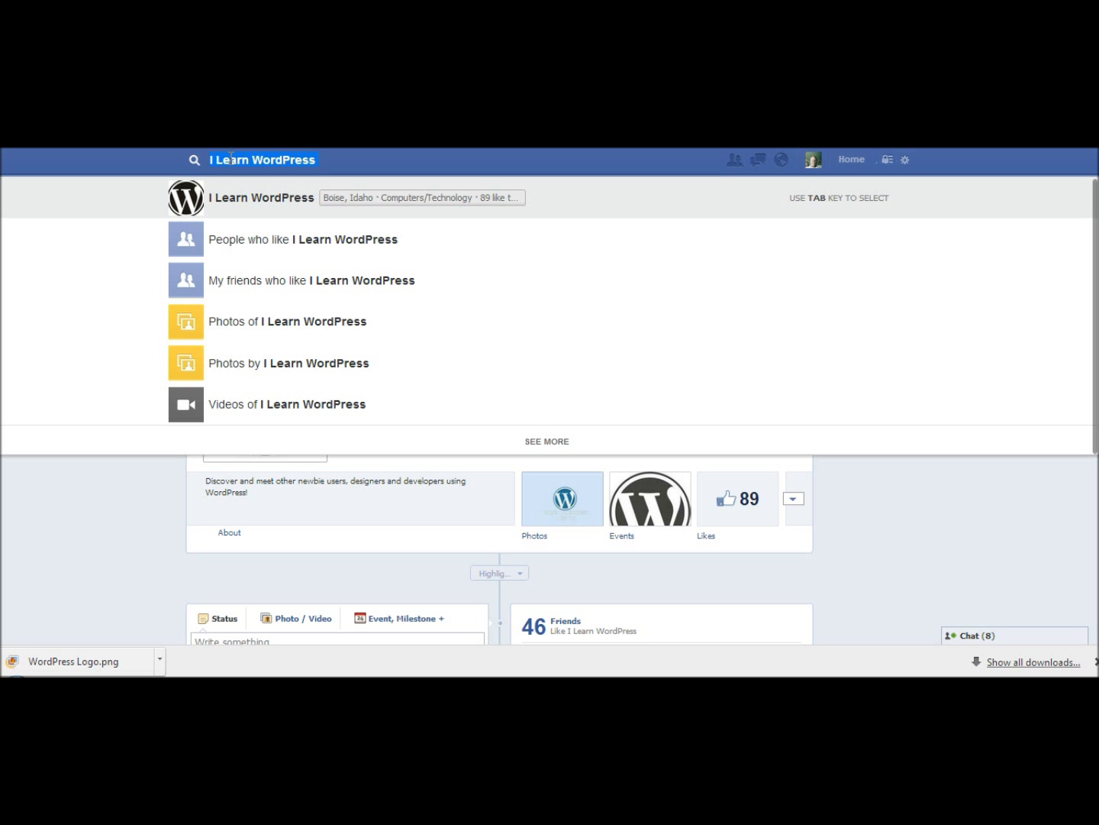
- Search Facebook for 'woobox' and open the Static HTML Iframe Tab by Woobox app
text(wo)
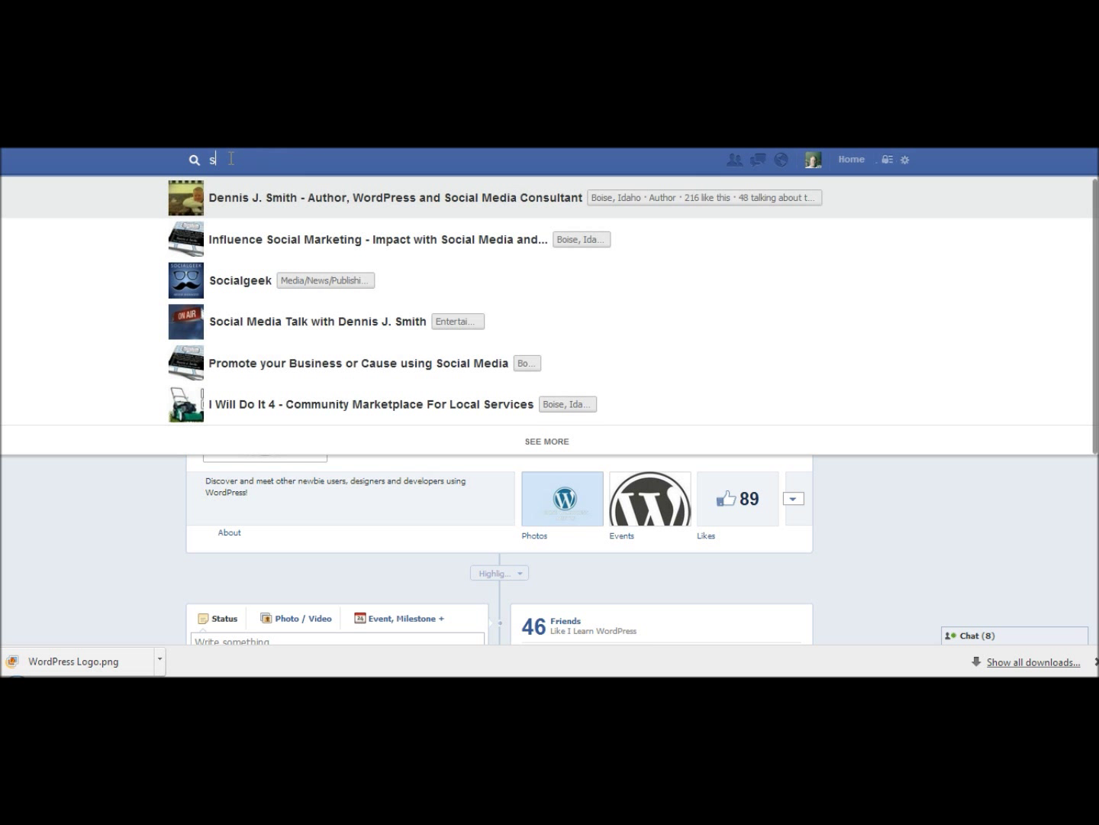
text(obox)
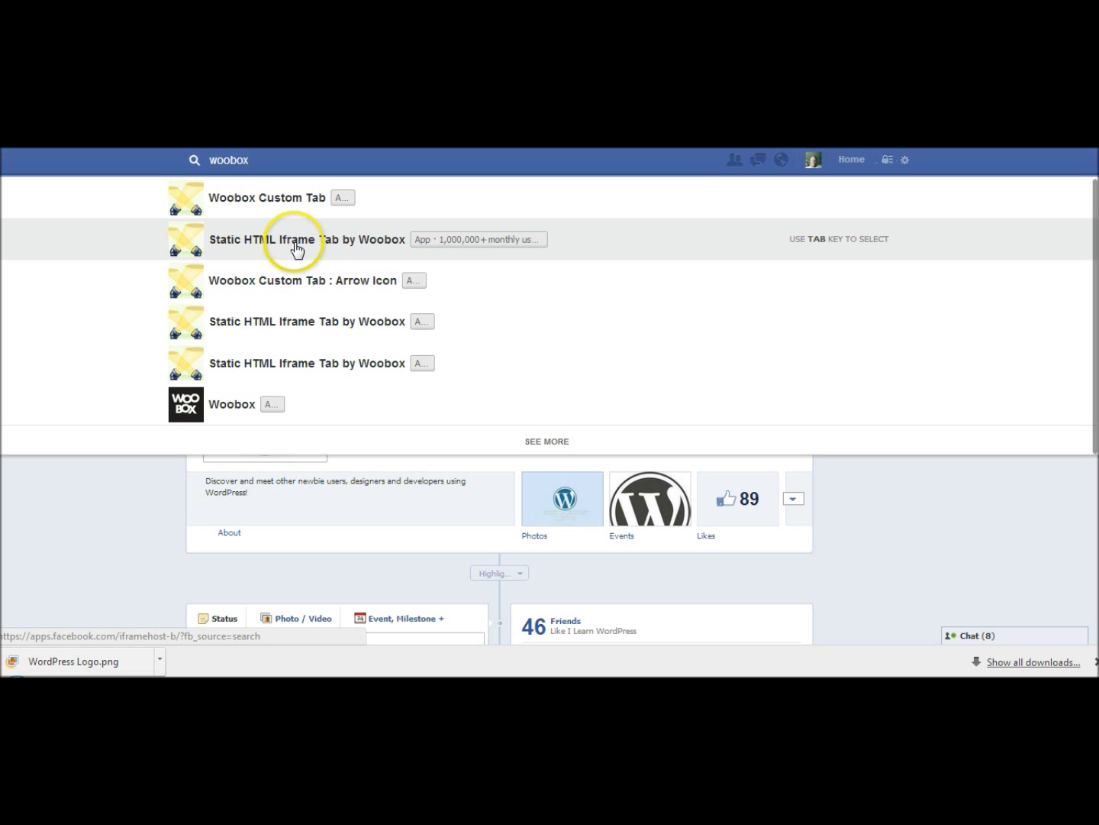
click(298, 244)
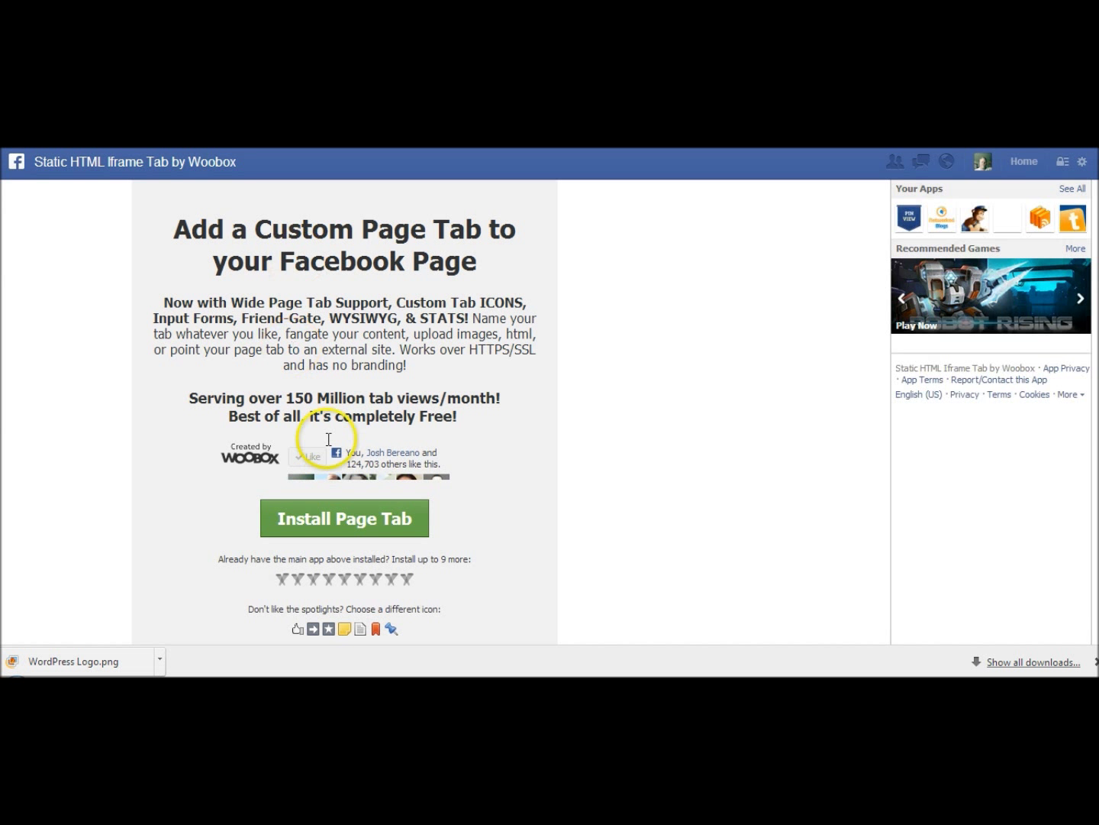
- Install the Woobox iframe page tab, choosing I Learn WordPress as the target page
click(330, 519)
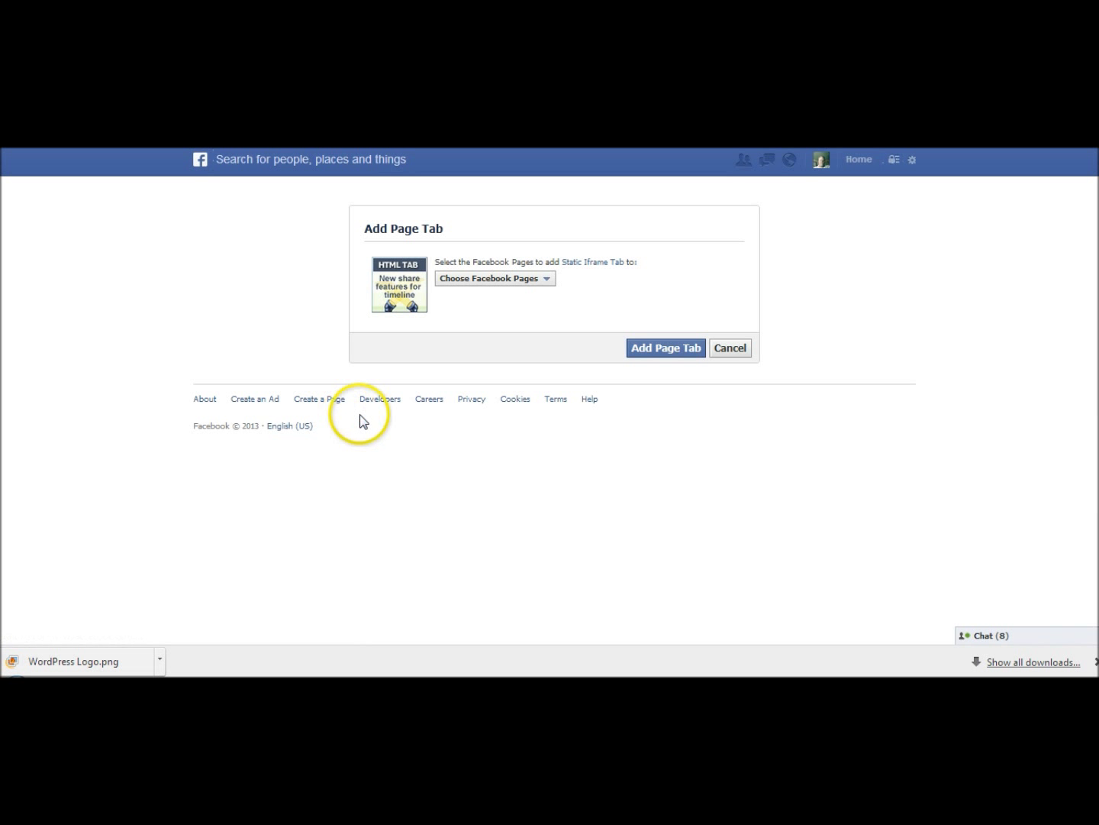
click(527, 281)
scroll(527, 284, down, 5)
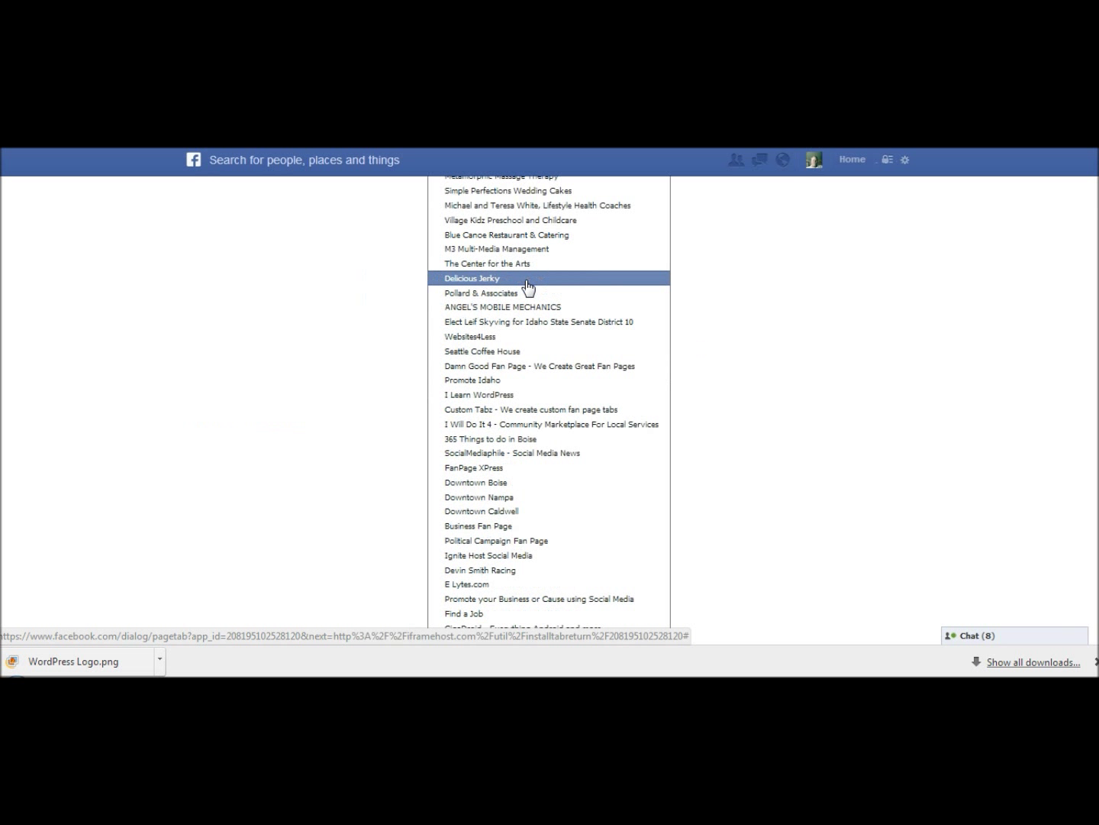
key(i)
key(i)
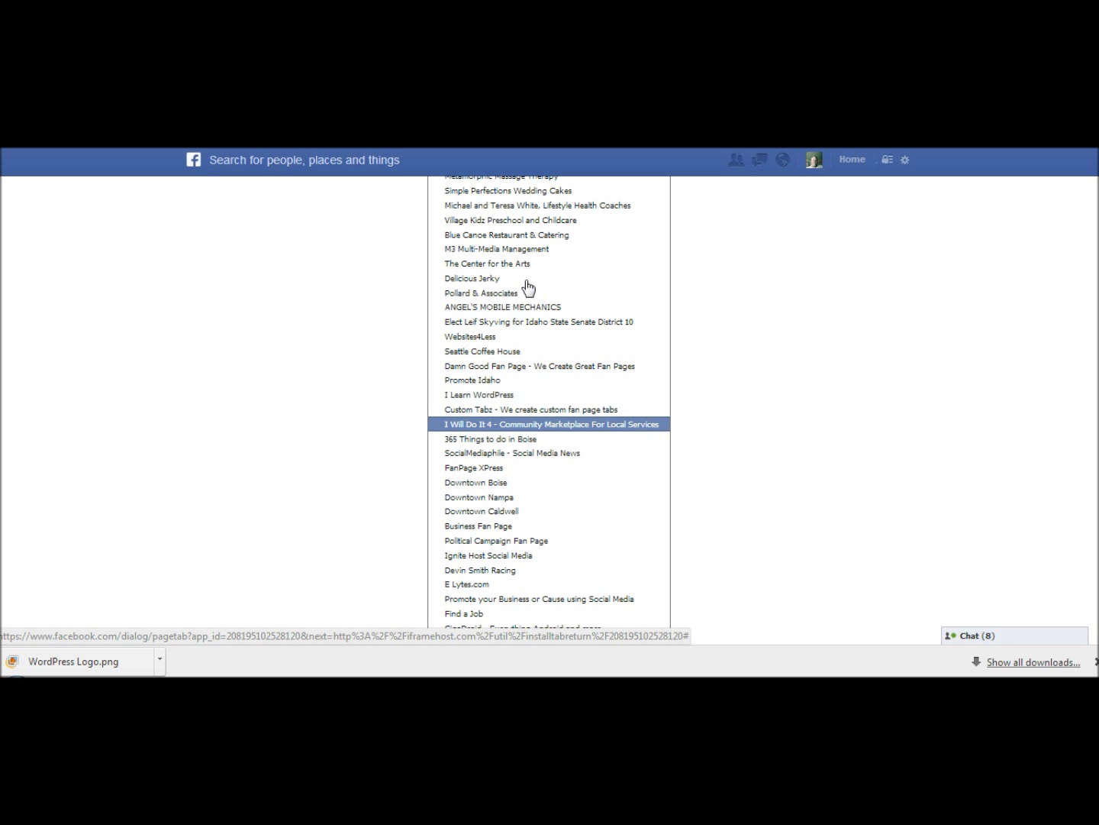
click(517, 395)
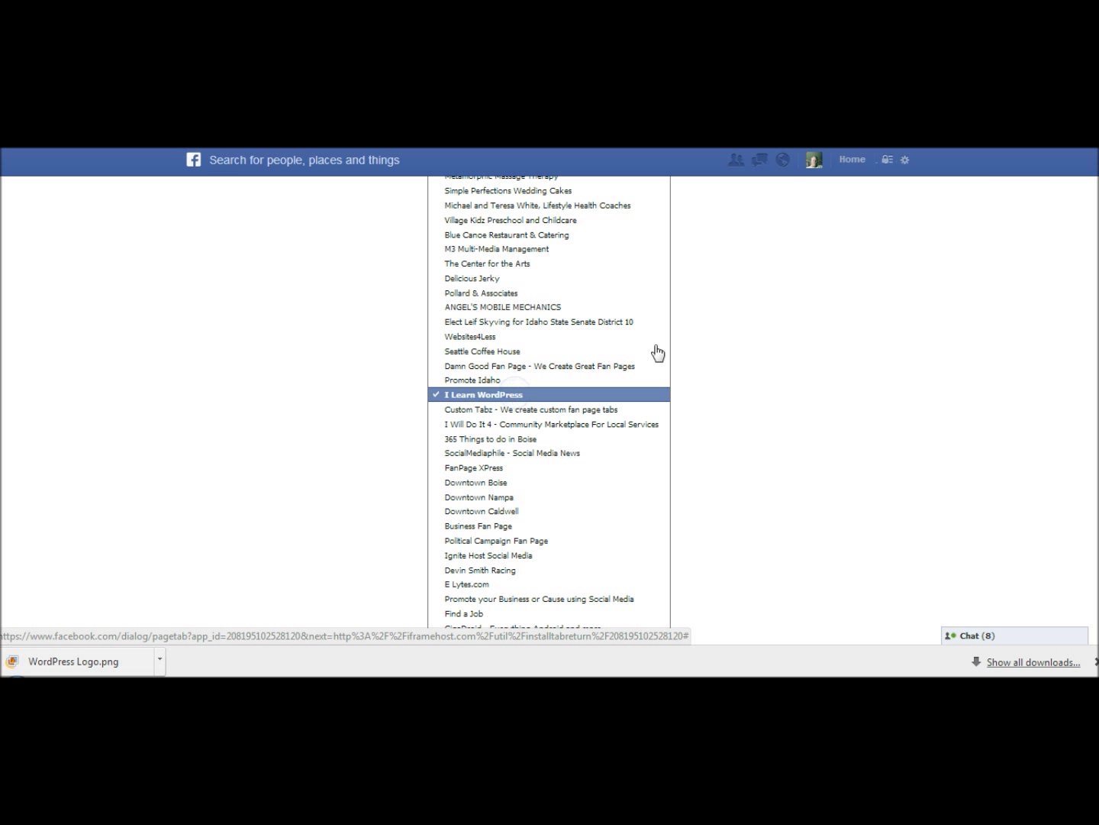
scroll(965, 367, up, 5)
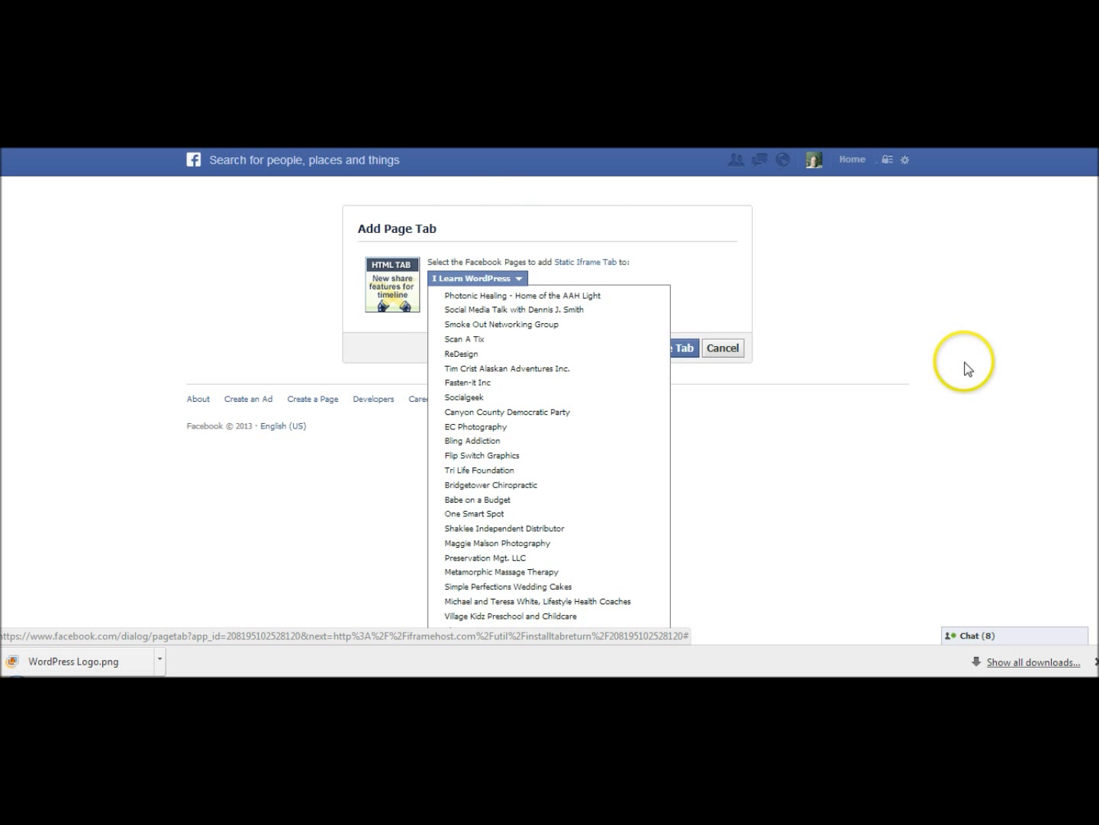
click(801, 395)
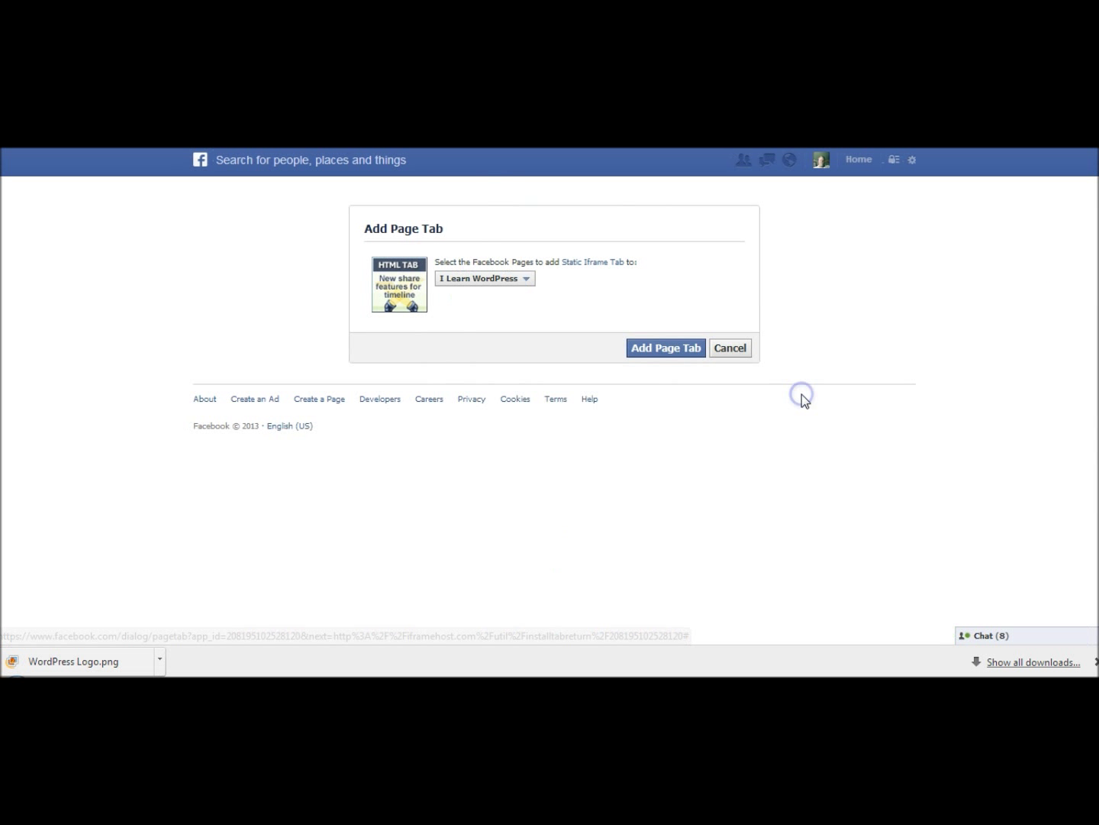
click(657, 348)
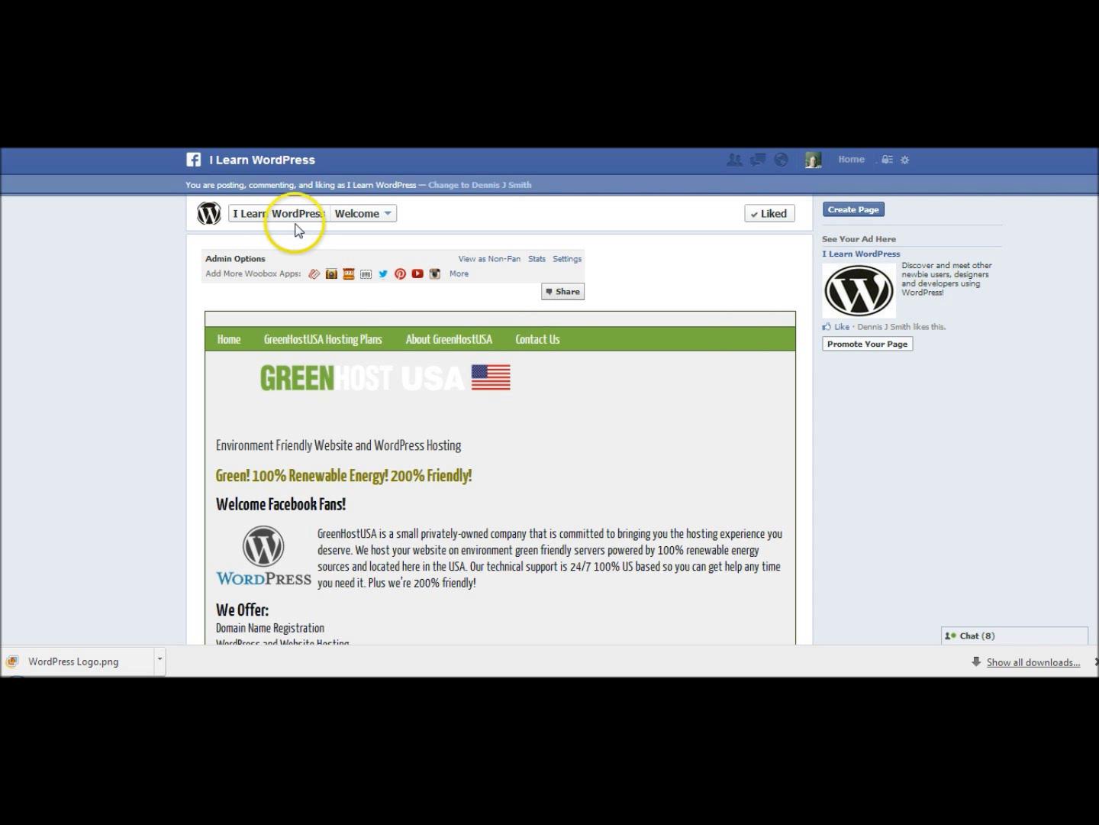
- Check that the new Welcome tab is listed among the I Learn WordPress page tabs
click(355, 216)
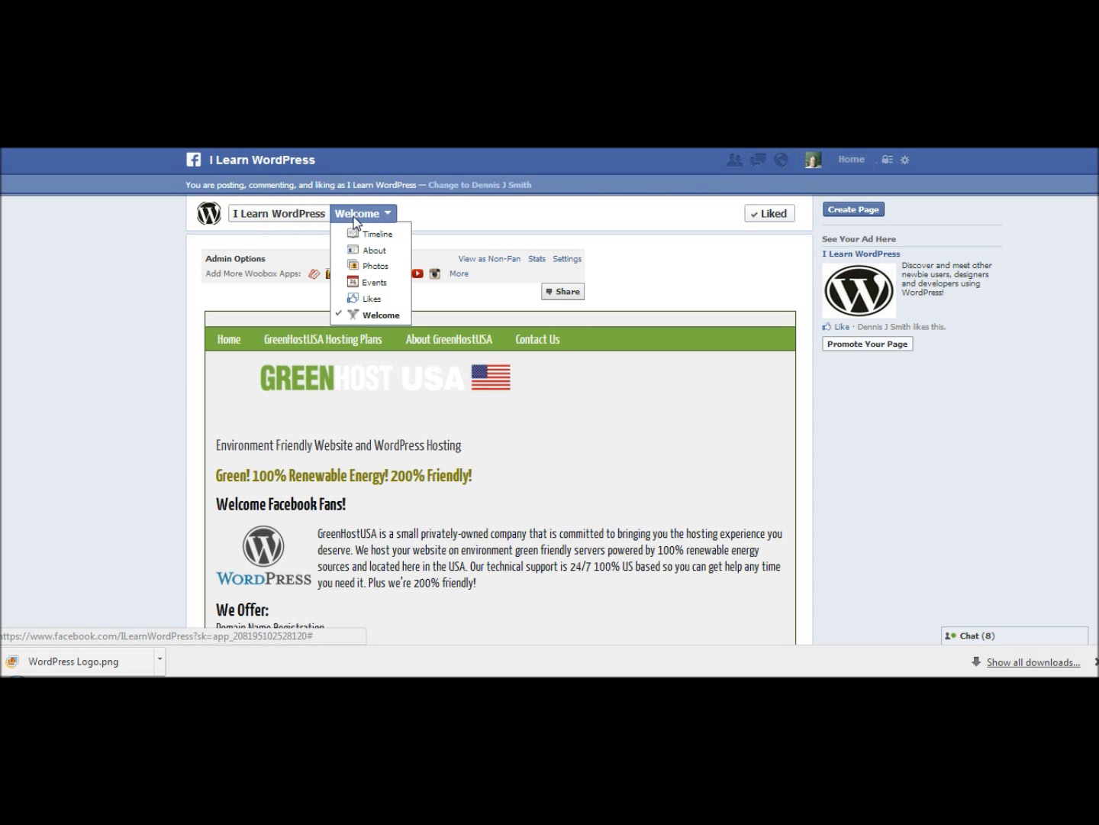
click(475, 217)
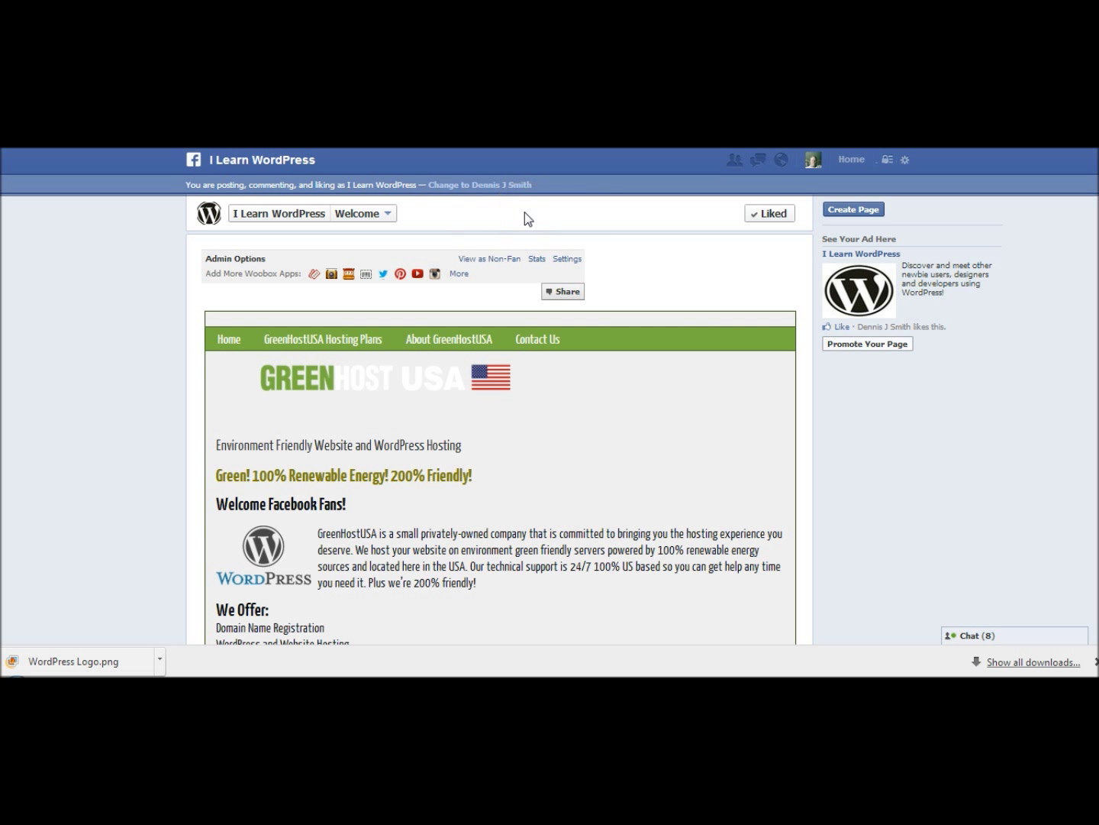
click(562, 260)
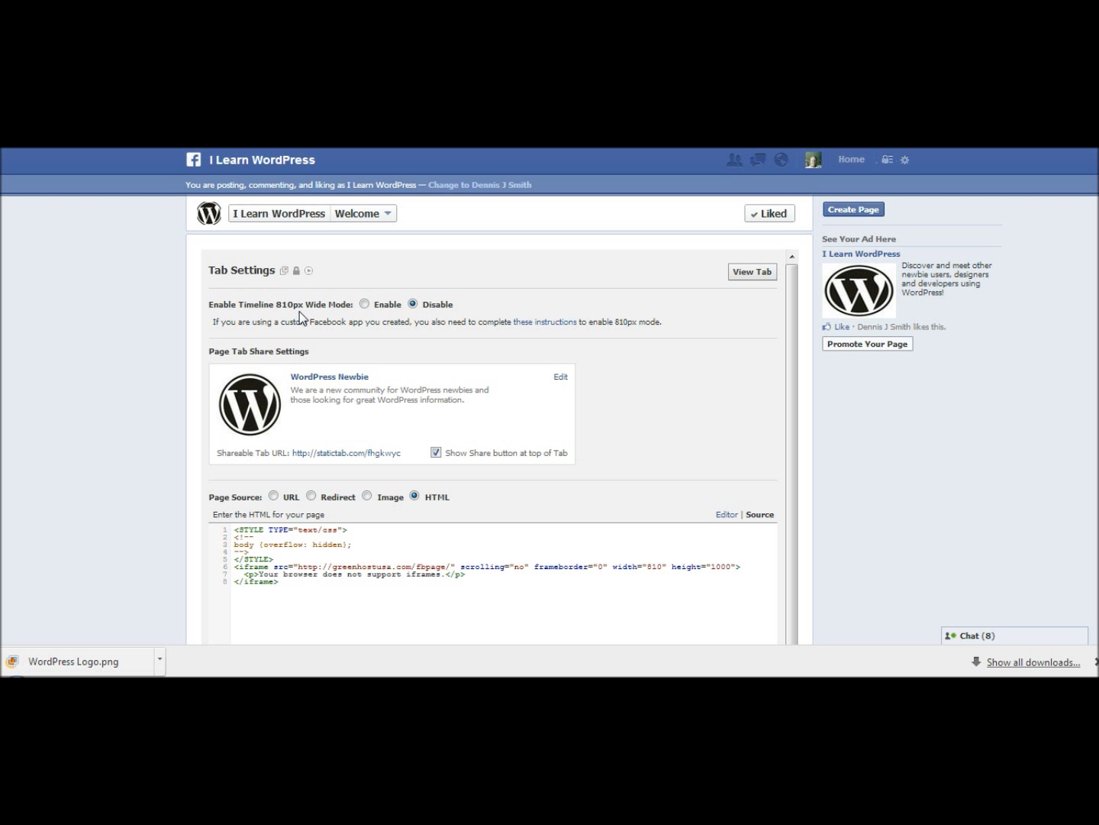
- Enable Timeline 810px Wide Mode and make the tab's share image, title and description editable
click(364, 305)
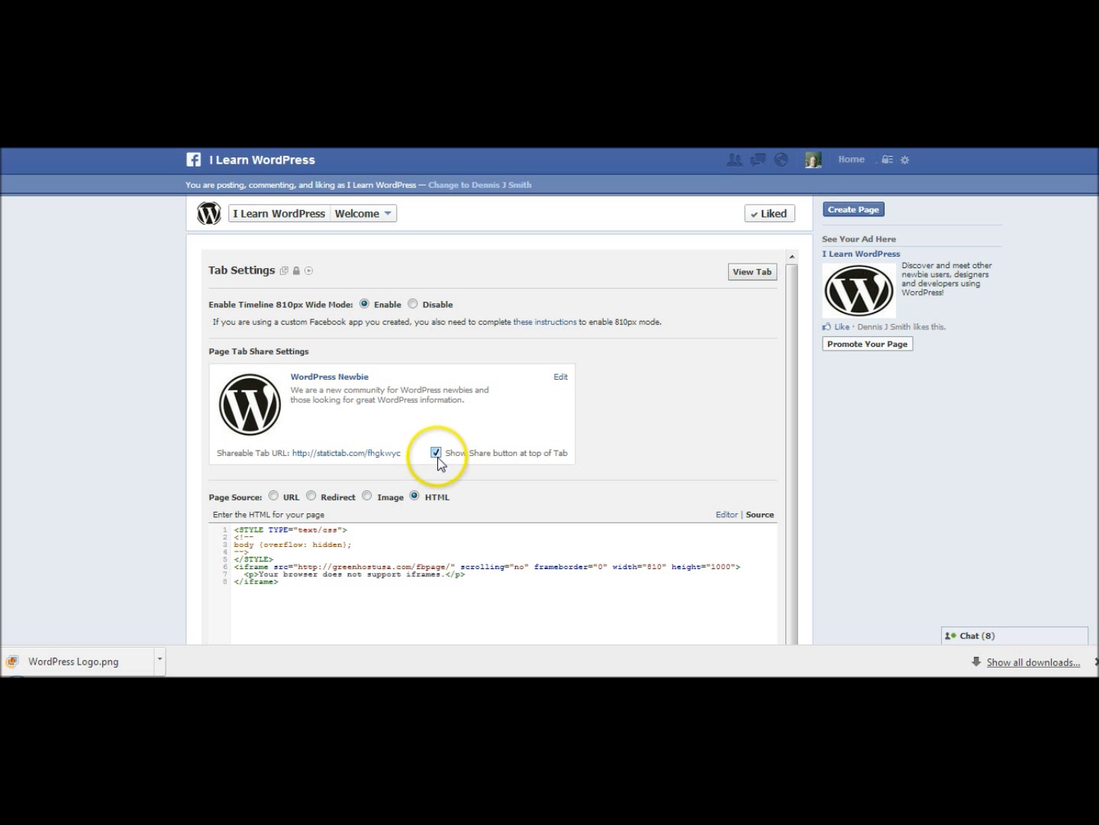
click(560, 377)
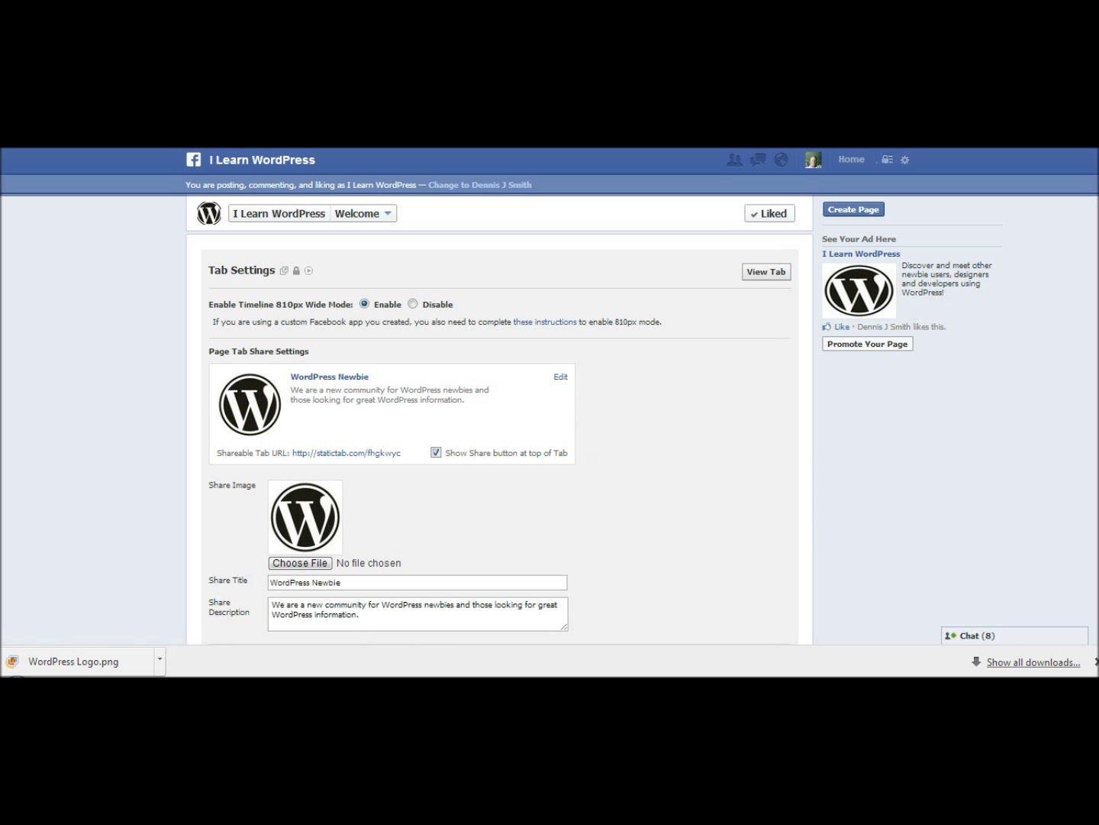
scroll(500, 458, down, 3)
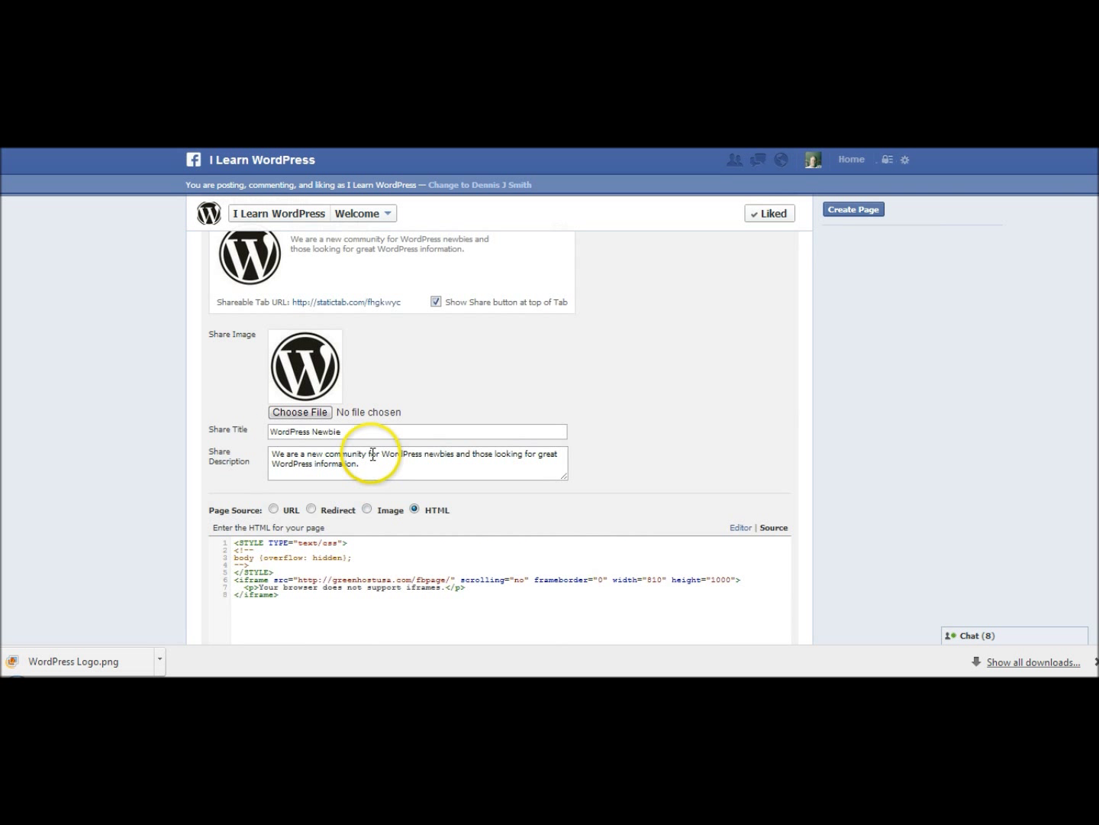
- Change the share title from 'WordPress Newbie' to 'I Learn WordPress'
click(354, 433)
key(ctrl+a)
text(I)
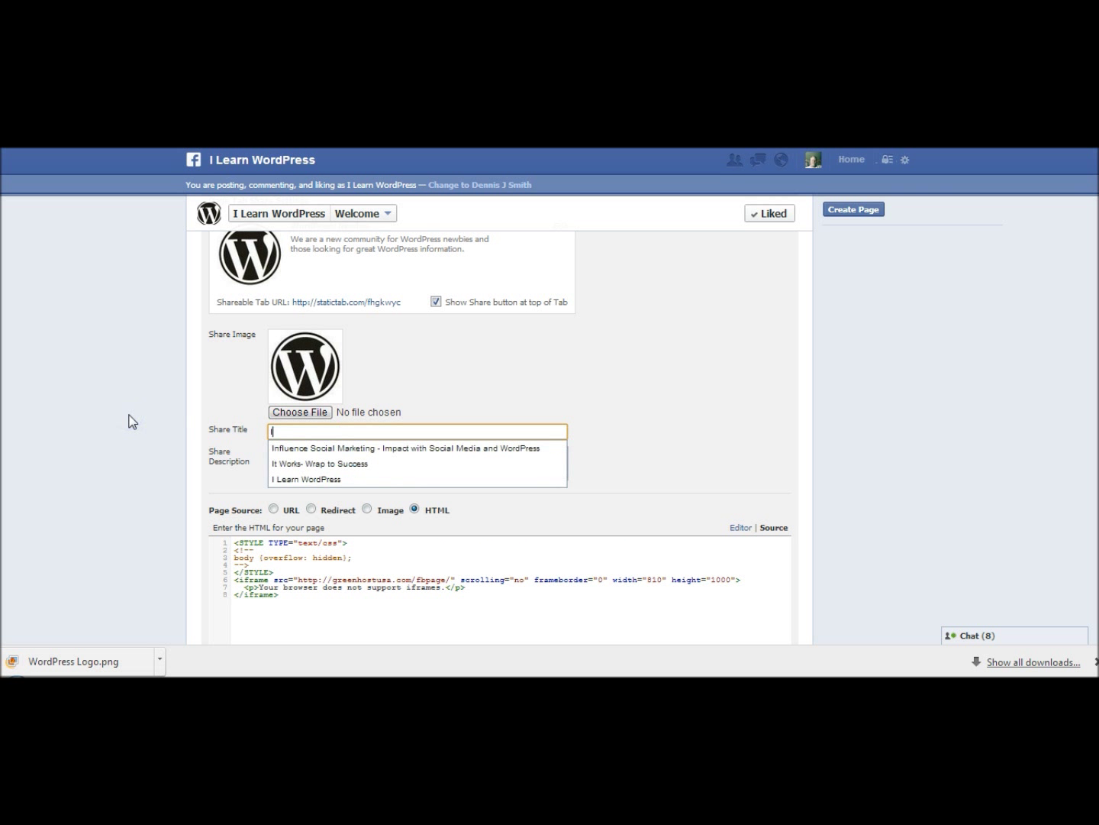
text( Lear)
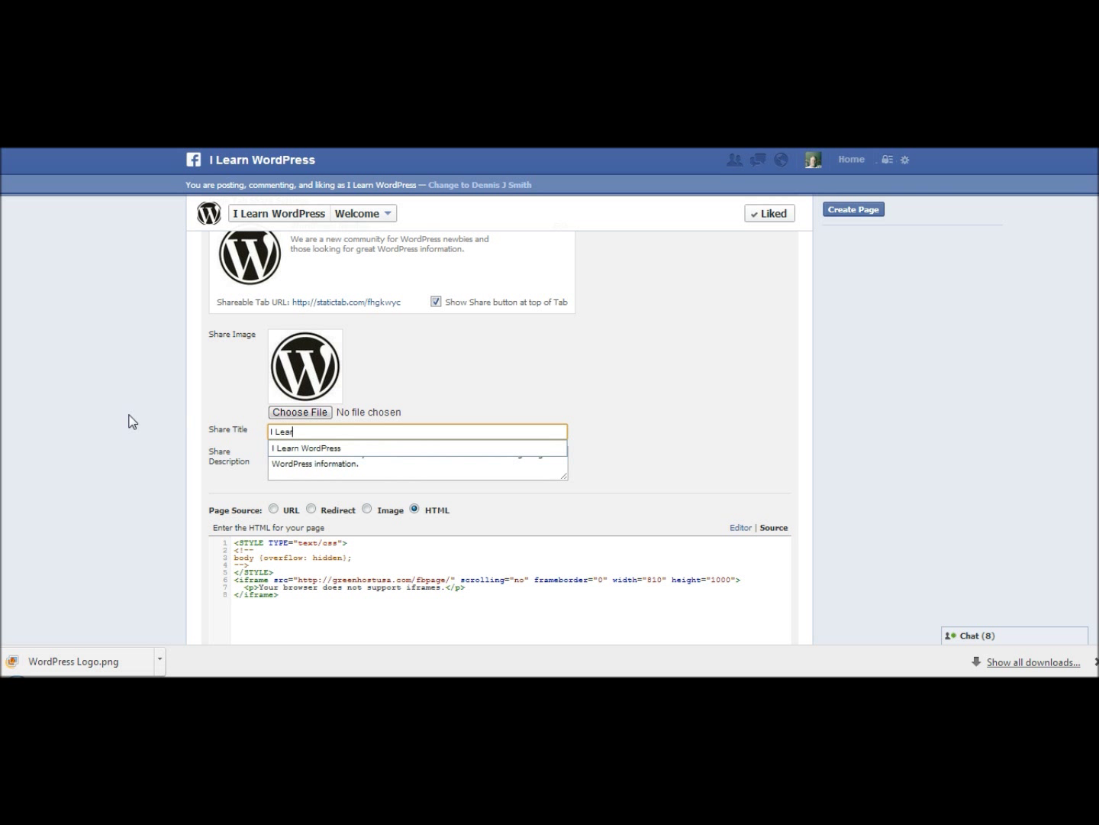
click(317, 447)
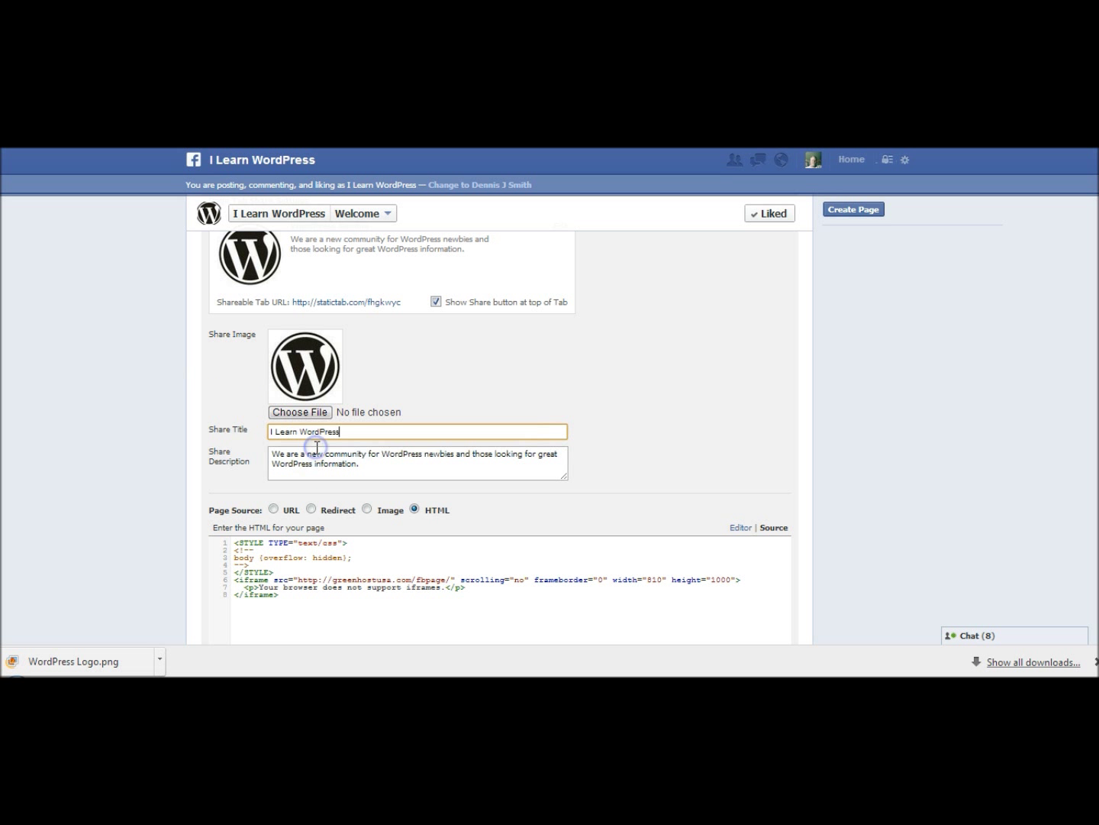
- Append 'We talk about a new Plugin each week.' to the share description and use URL page source
click(377, 473)
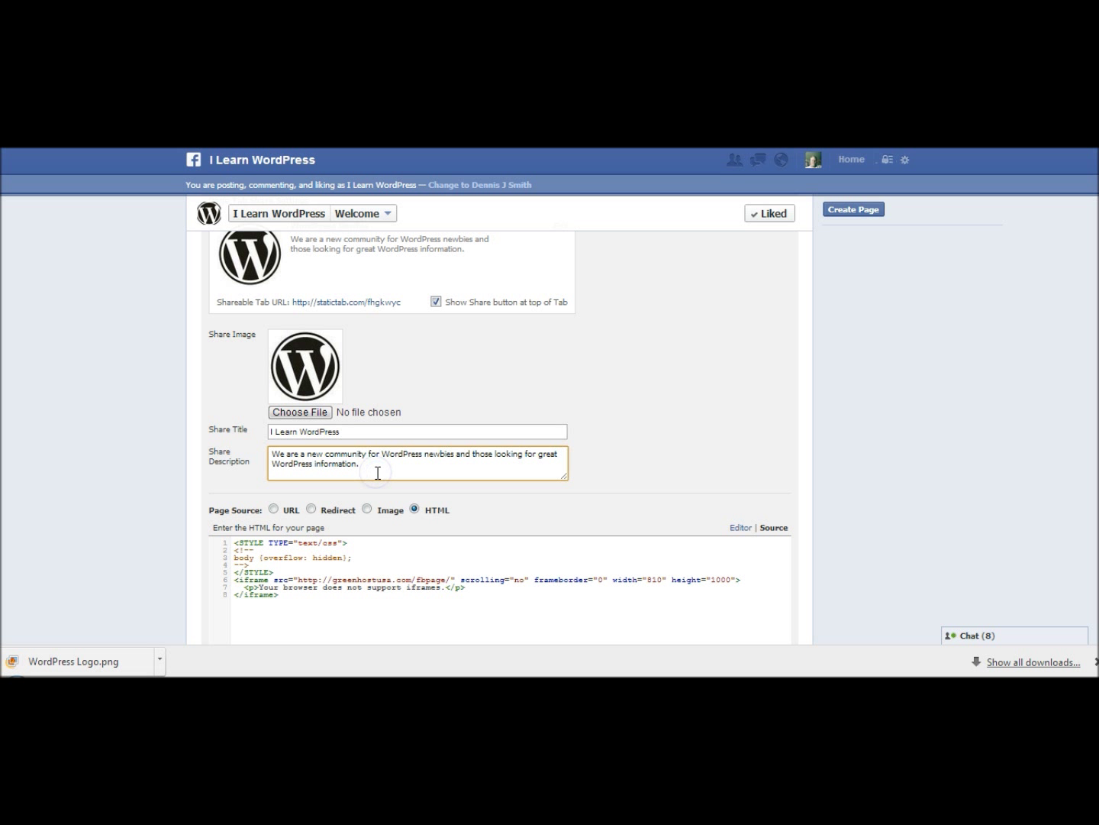
text(We talk about a new Plugin each week.)
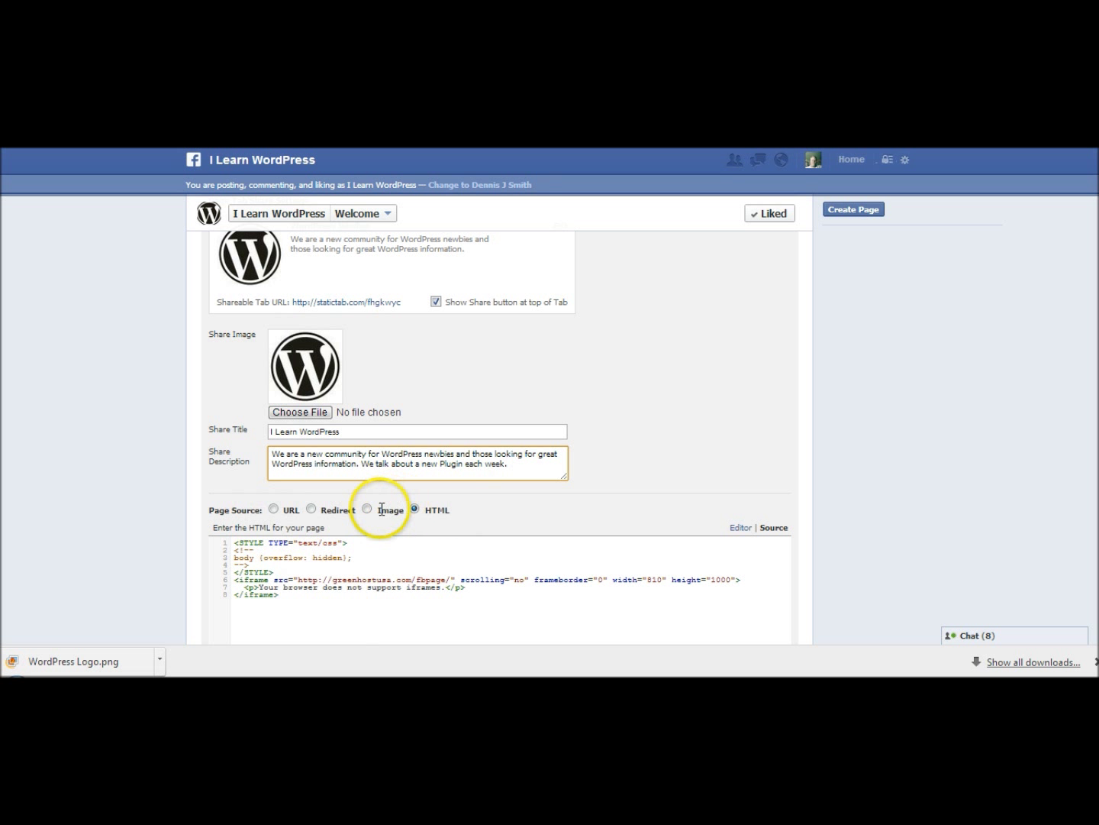
click(273, 510)
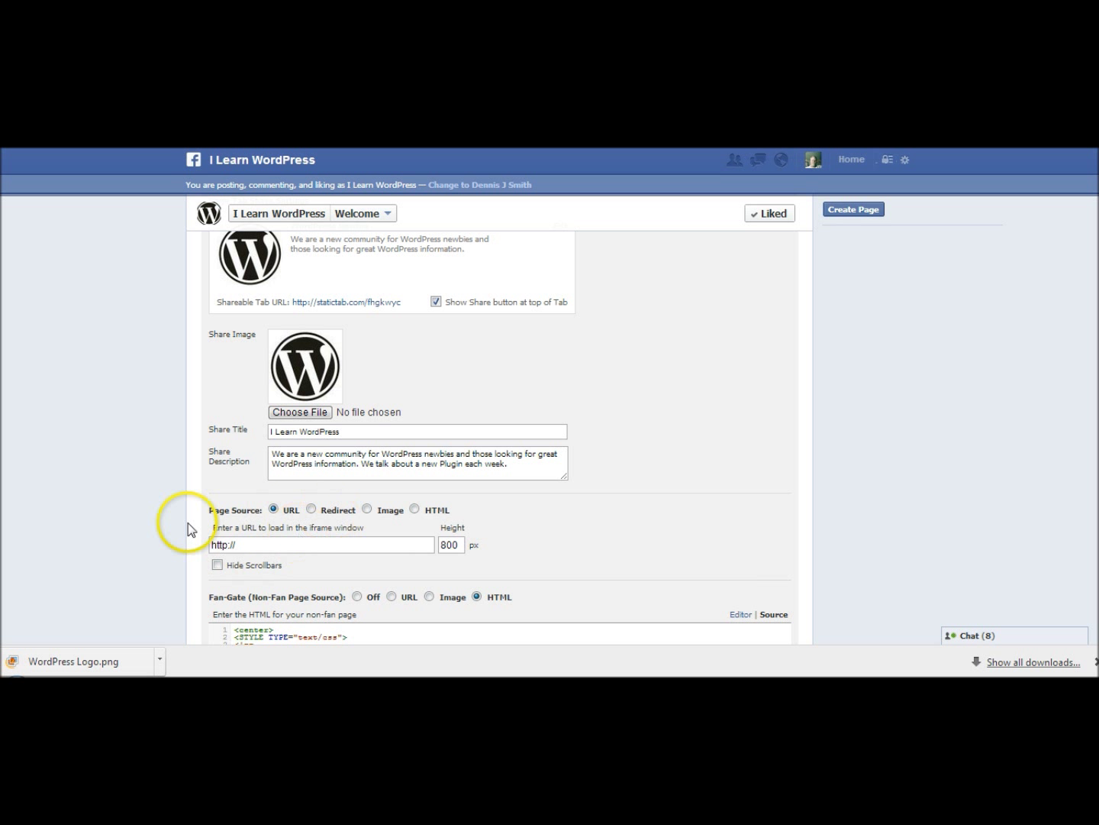
key(ctrl+Tab)
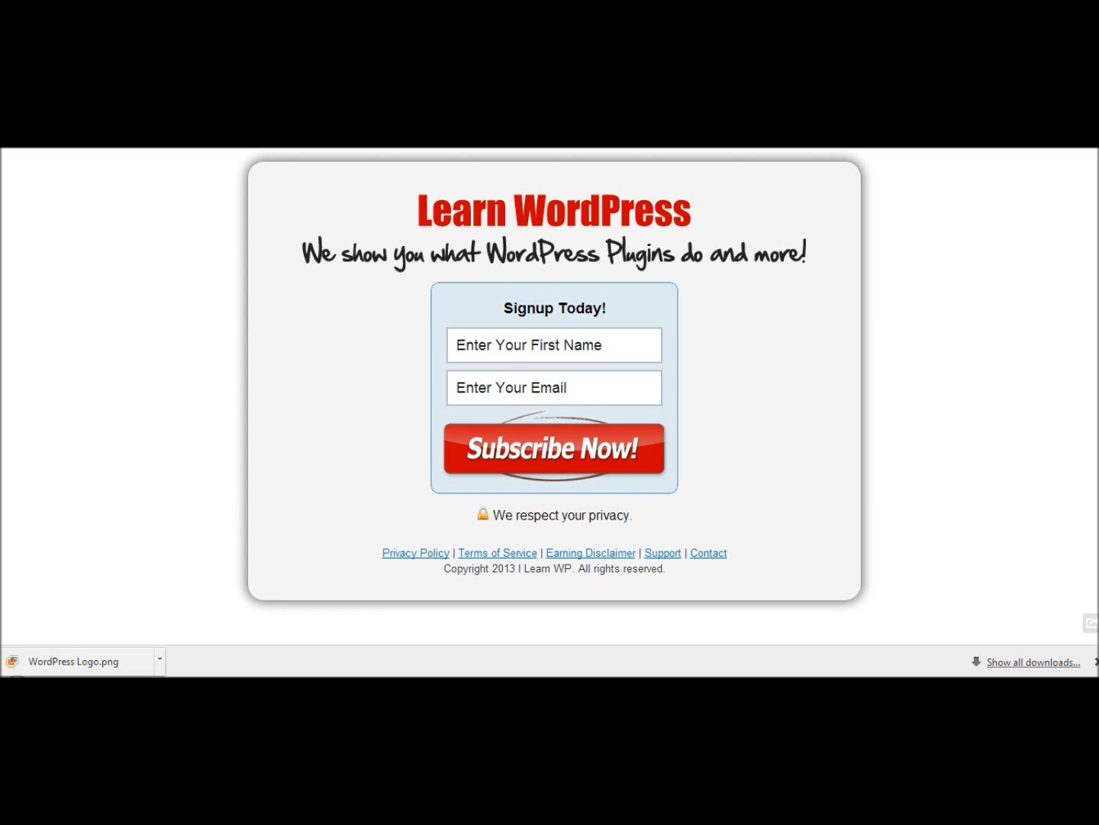
- Load the newsletter signup page and copy its web address
key(F5)
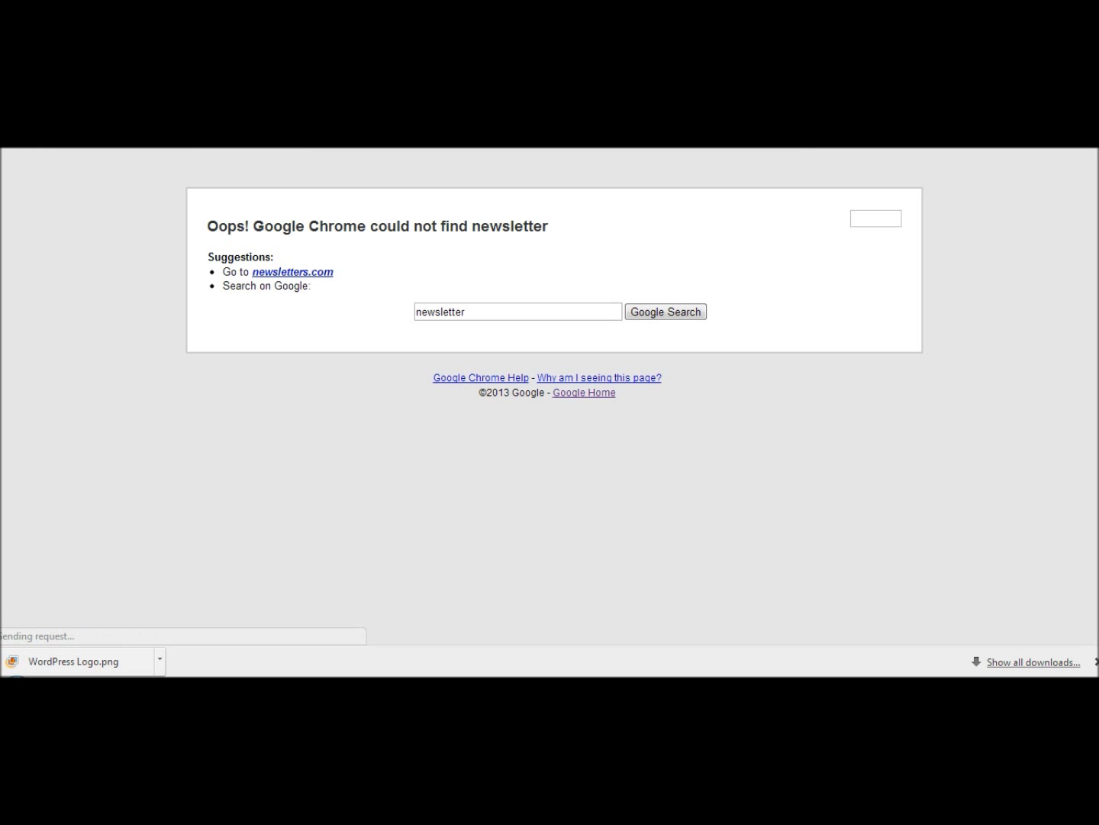
key(F5)
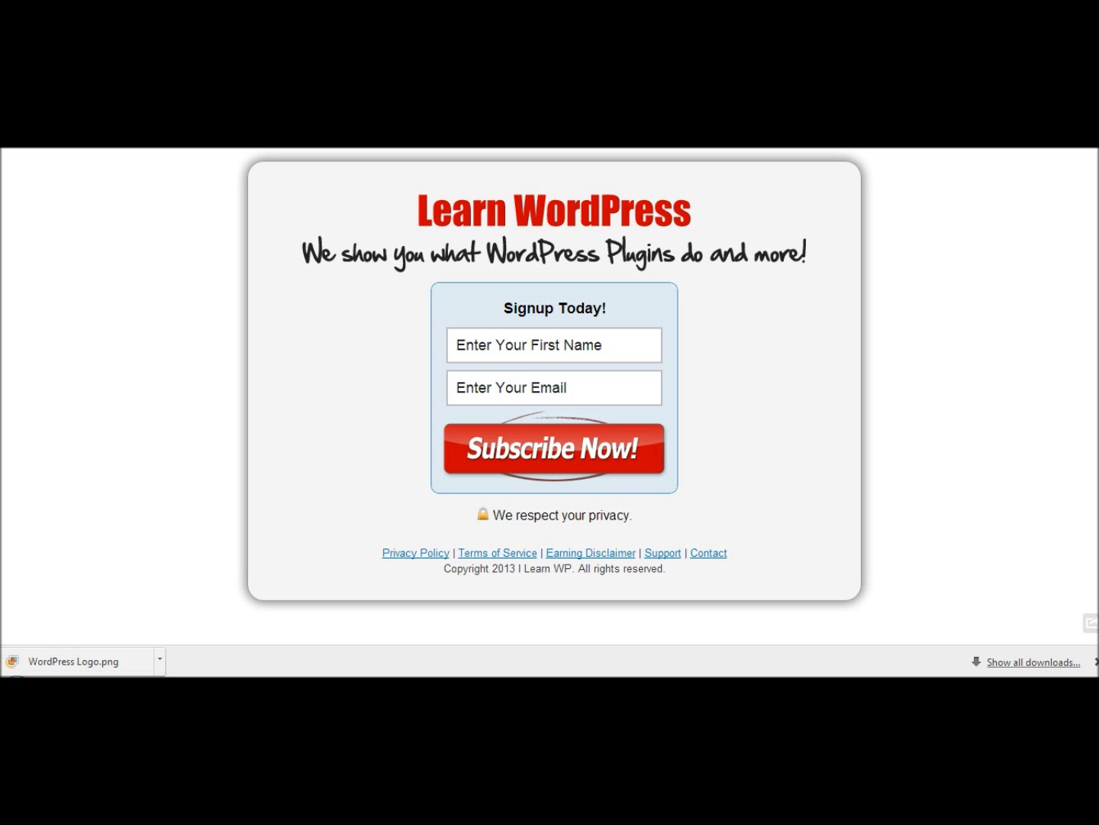
right_click(128, 114)
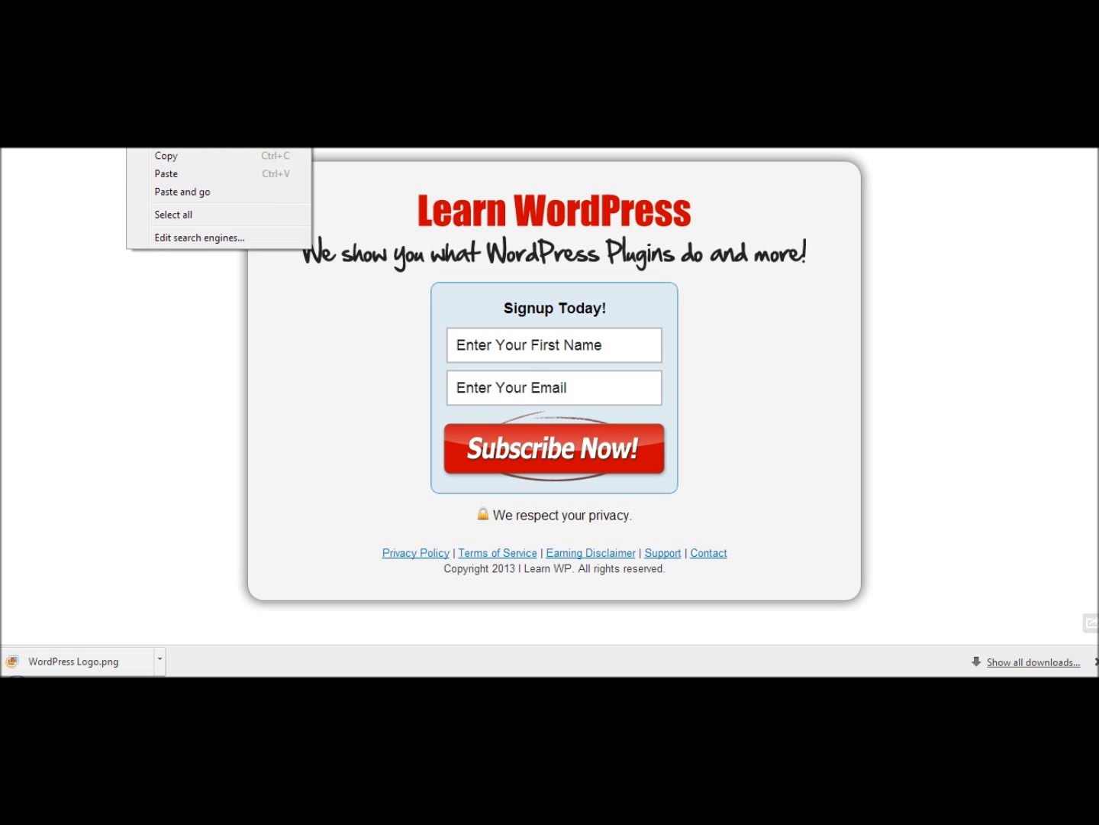
click(189, 156)
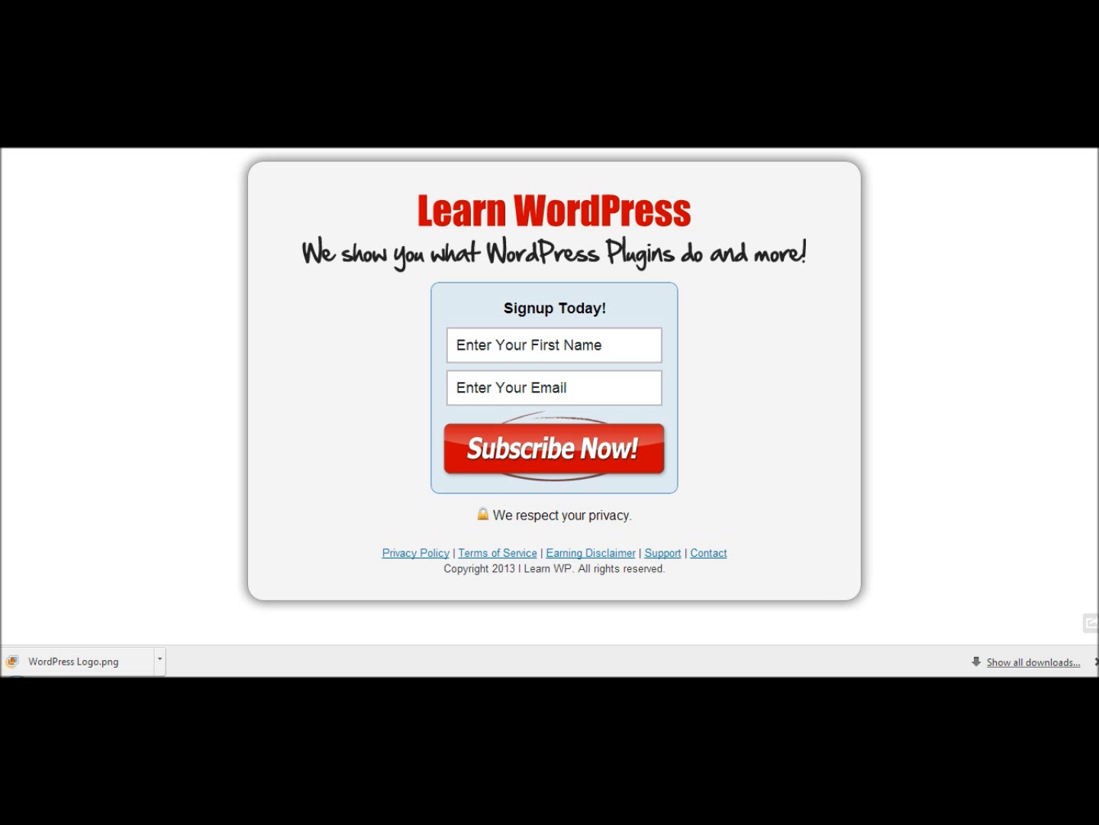
key(ctrl+Tab)
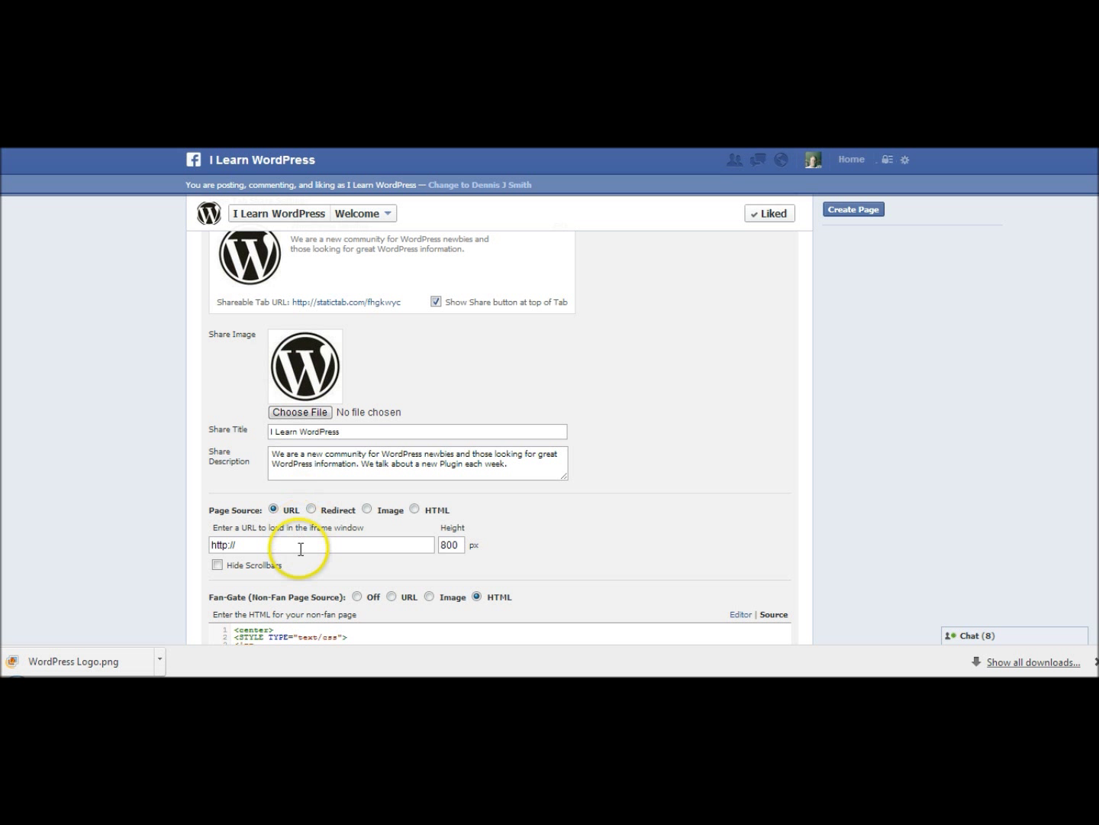
click(300, 546)
key(BackSpace)
key(BackSpace)
key(BackSpace)
key(BackSpace)
key(BackSpace)
key(BackSpace)
key(BackSpace)
key(ctrl+v)
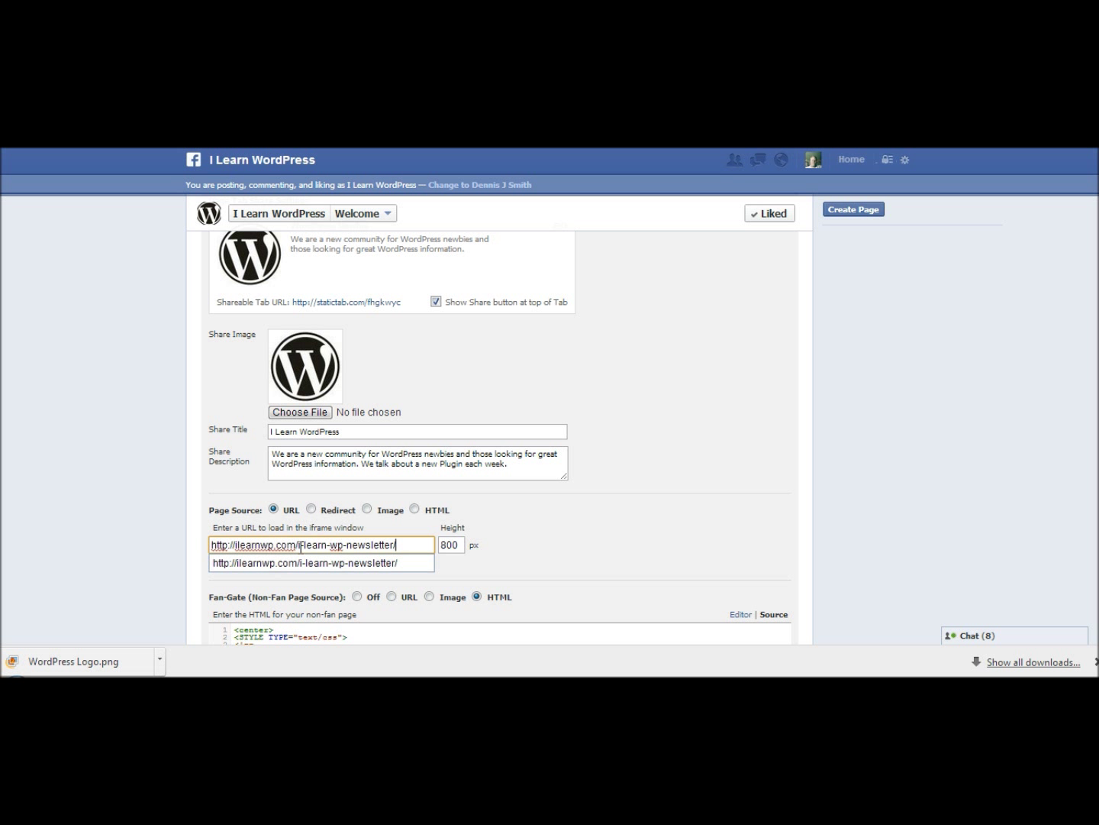
key(Down)
click(565, 526)
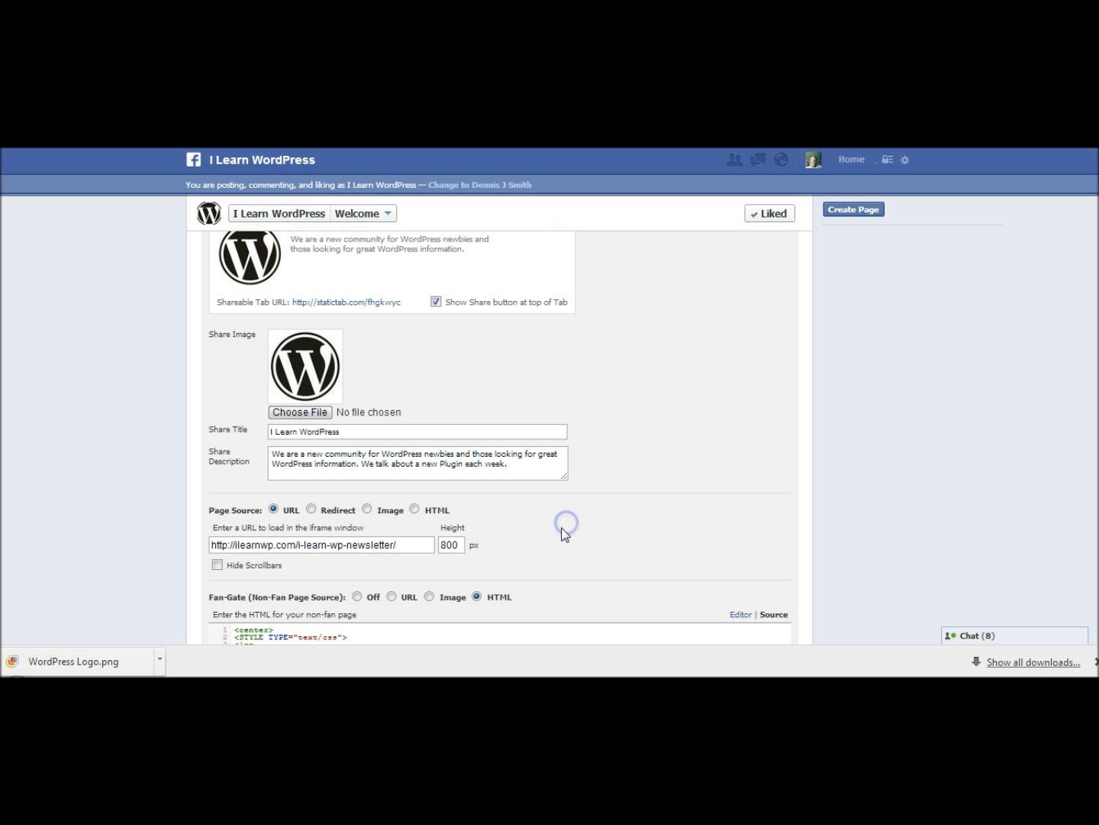
- Hide the iframe scrollbars and change its height from 800 to 600 px
click(218, 567)
double_click(450, 544)
text(600)
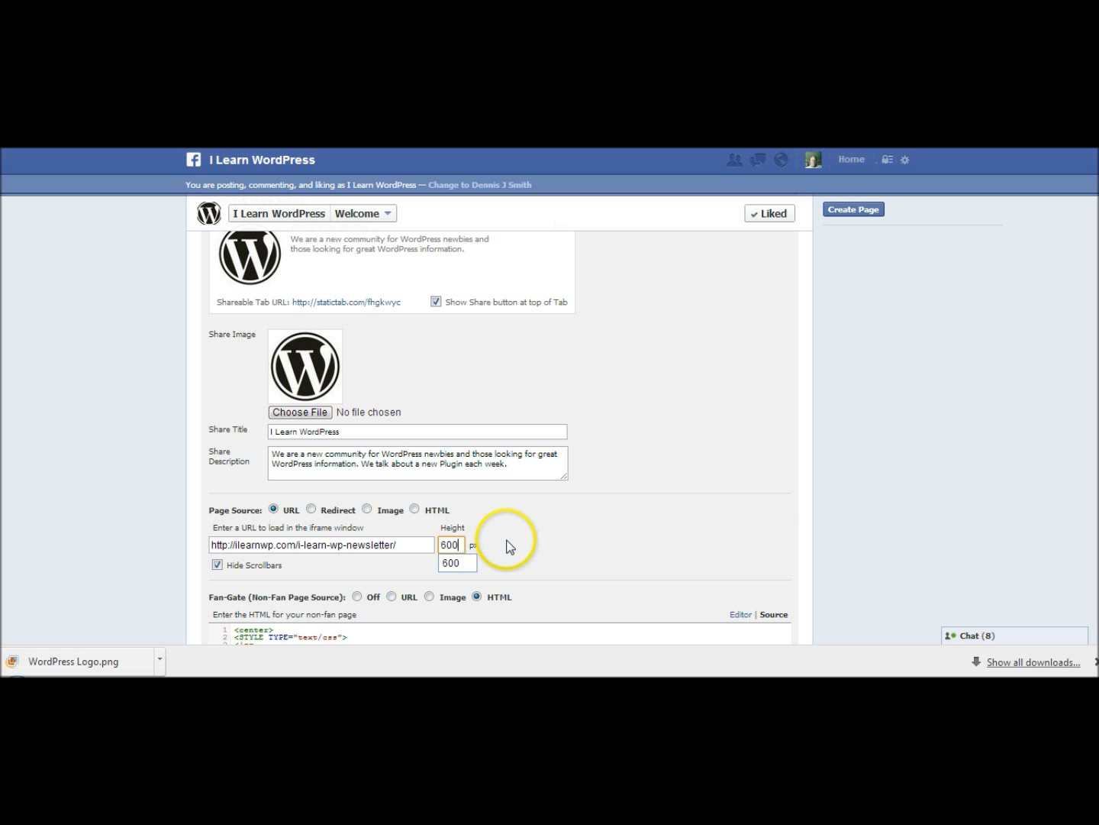
click(510, 546)
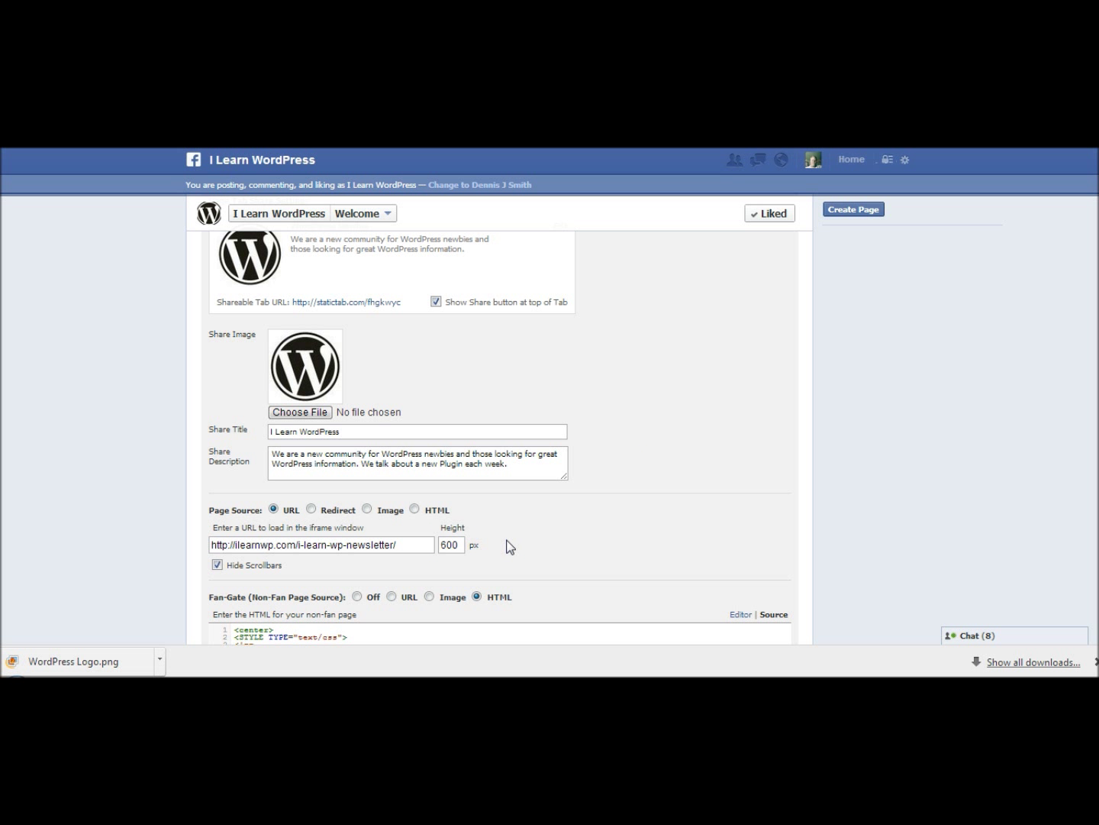
click(958, 381)
scroll(499, 419, down, 3)
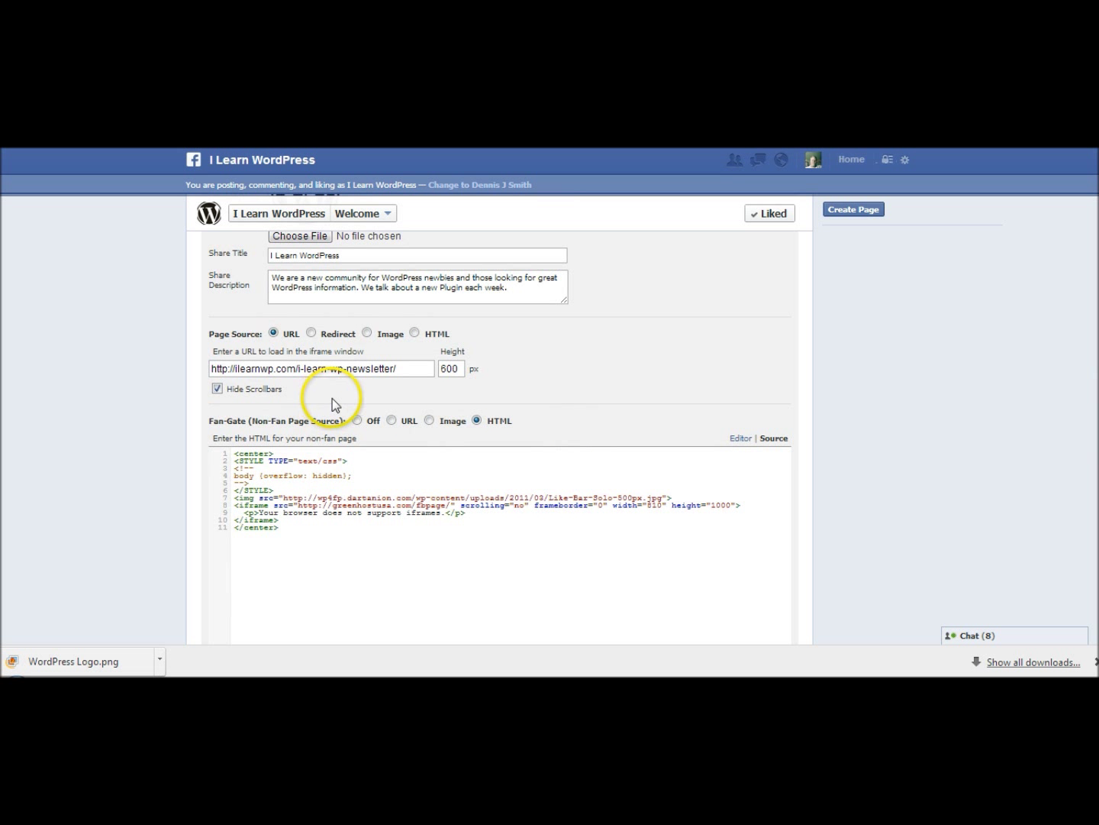
- Switch the Fan-Gate (Non-Fan Page Source) option to Off
click(356, 421)
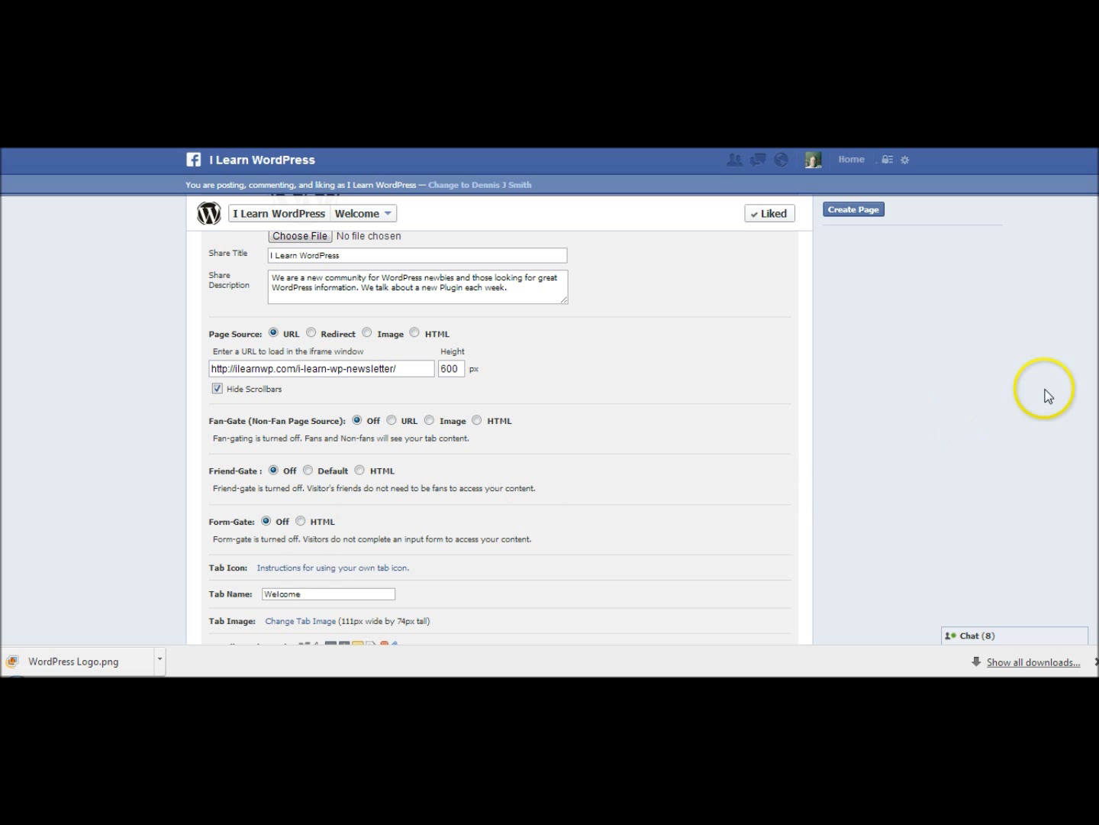
- Rename the Welcome tab to 'Newsletter Signup' and save the tab settings
scroll(501, 436, down, 1)
scroll(500, 435, down, 2)
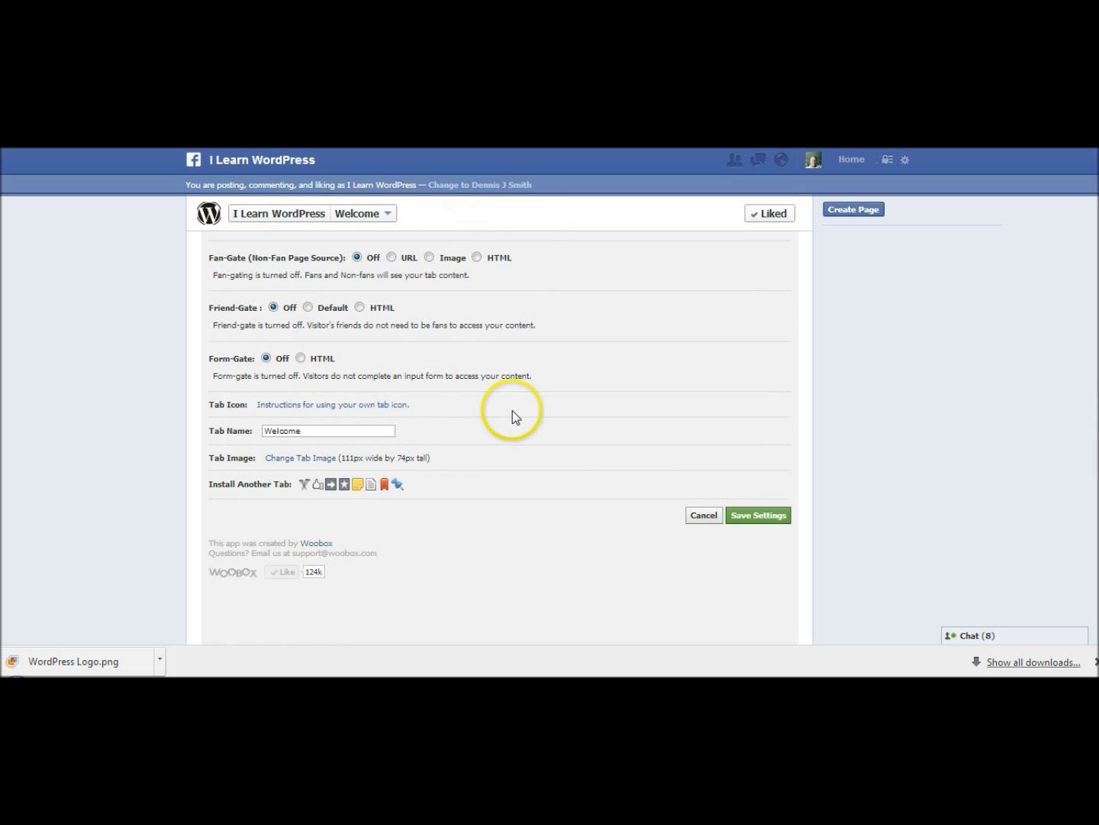
click(310, 429)
drag(310, 429, 210, 427)
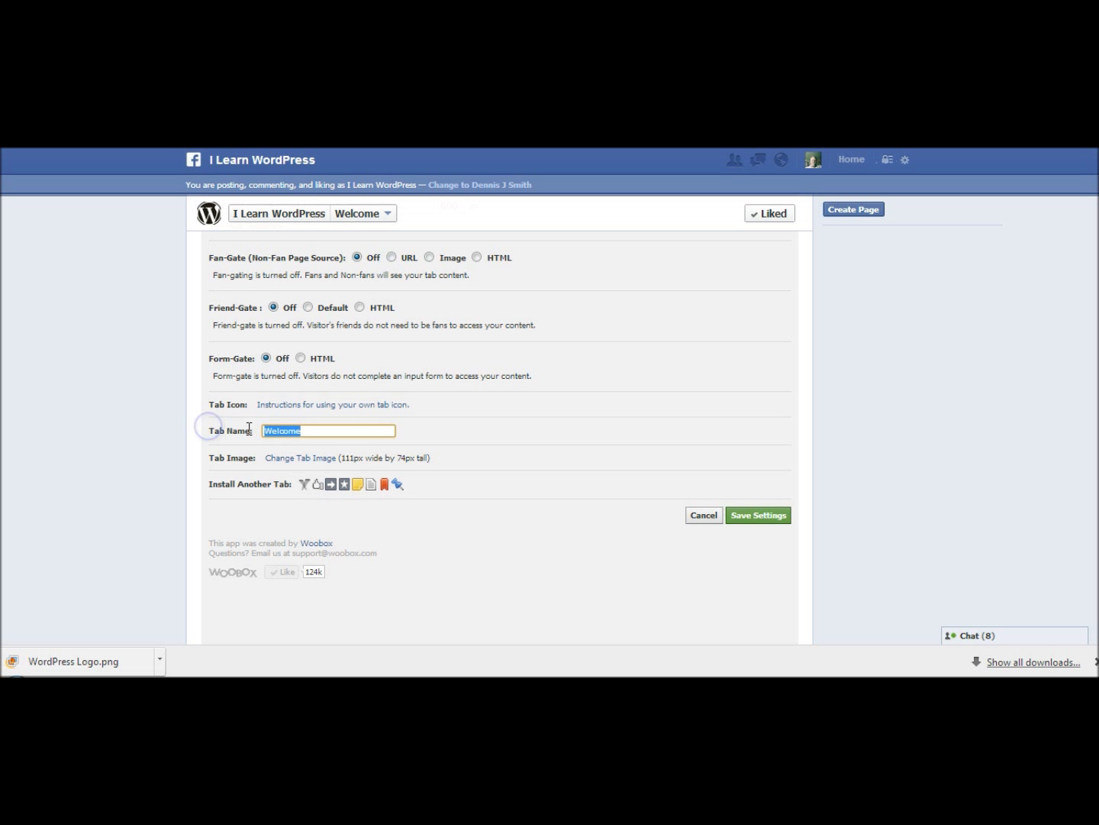
text(New)
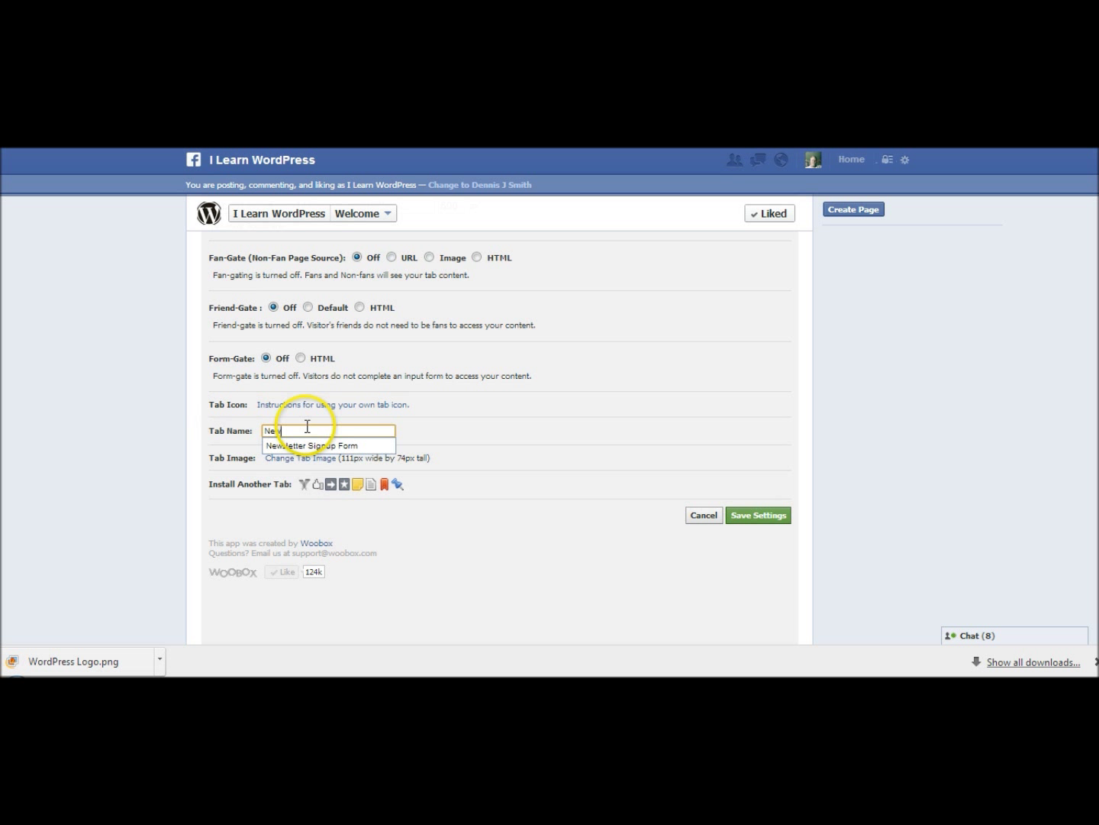
click(326, 444)
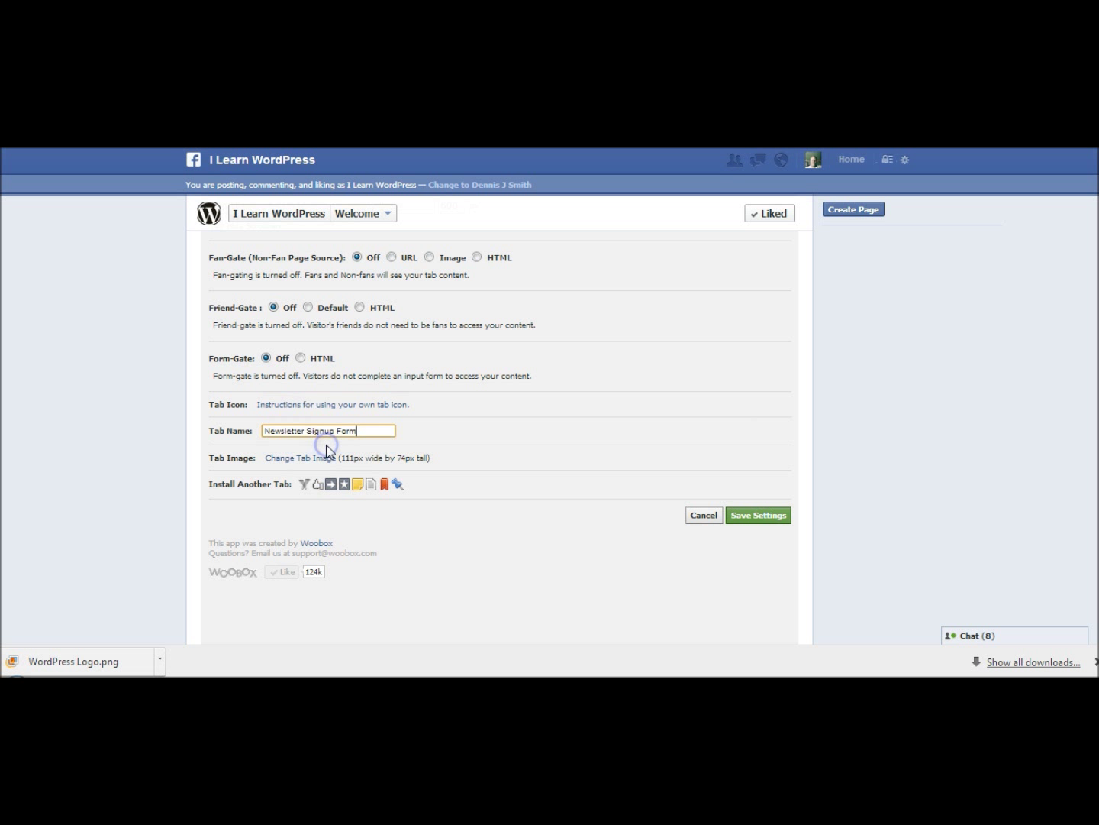
key(BackSpace)
key(BackSpace)
key(BackSpace)
key(BackSpace)
key(BackSpace)
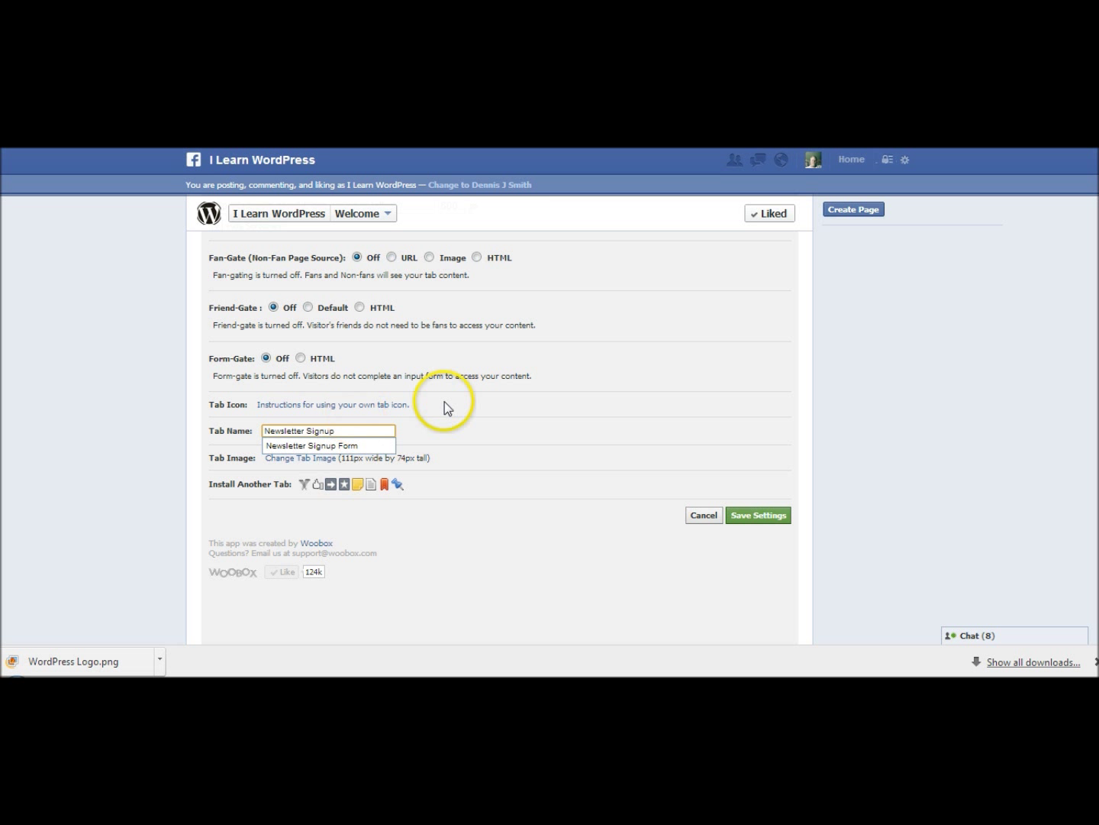
click(496, 445)
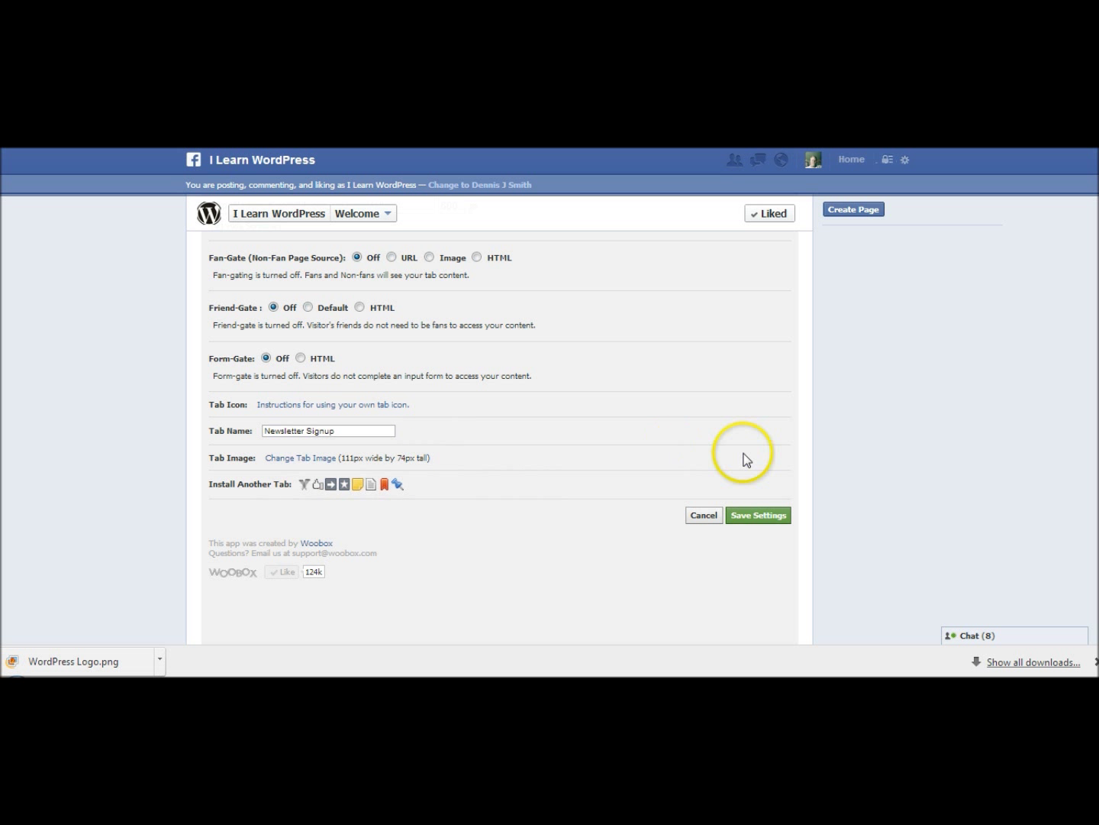
click(772, 517)
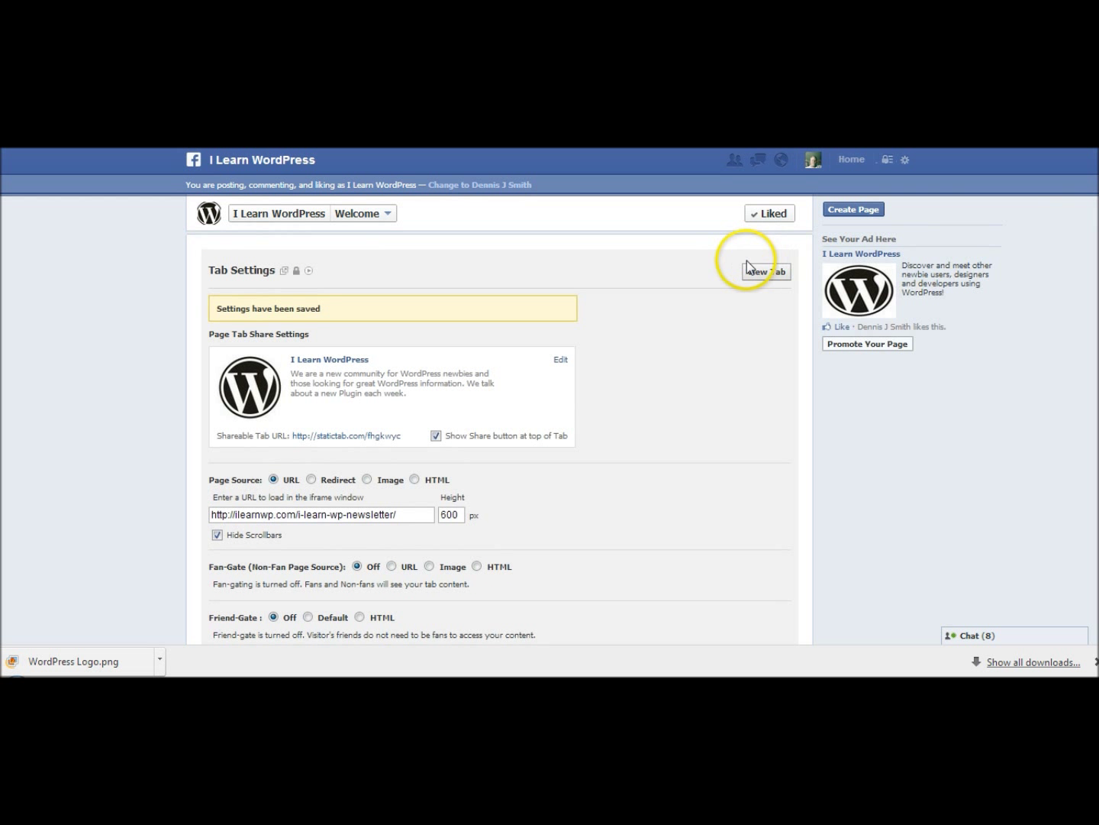
- View the finished Newsletter Signup tab and open its Facebook share dialog
click(763, 278)
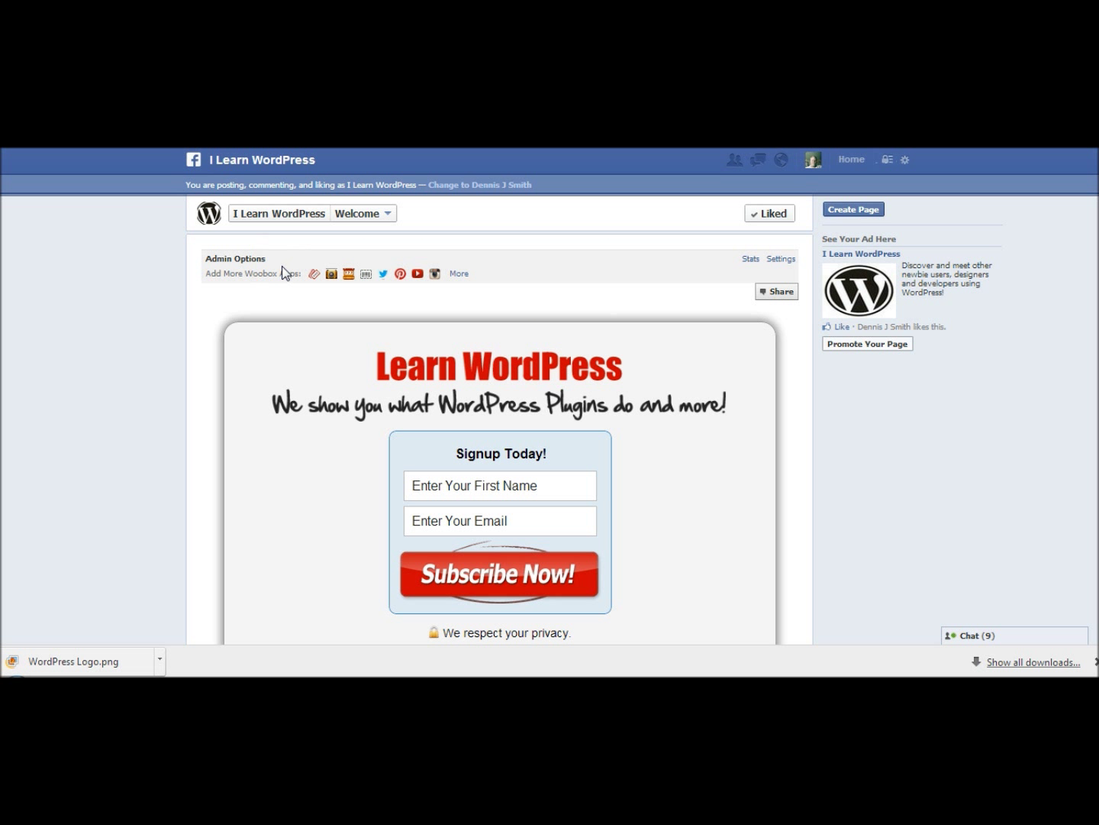
click(767, 296)
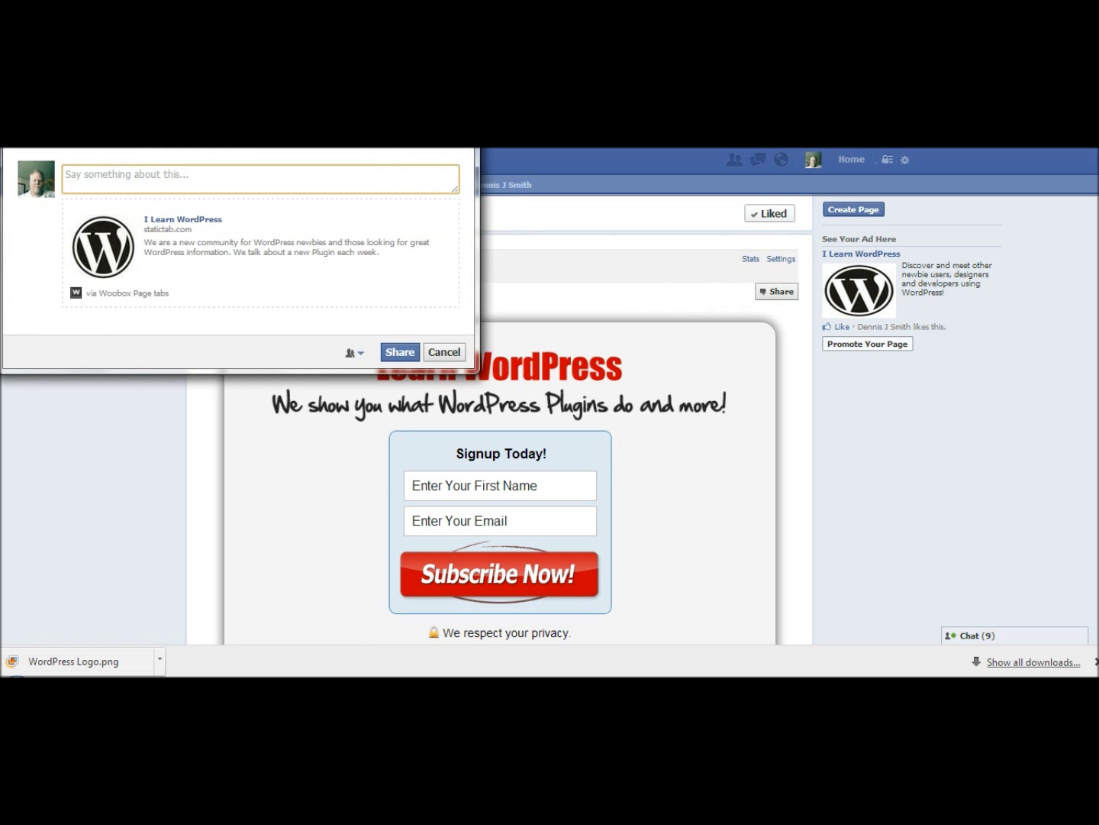
drag(327, 84, 366, 206)
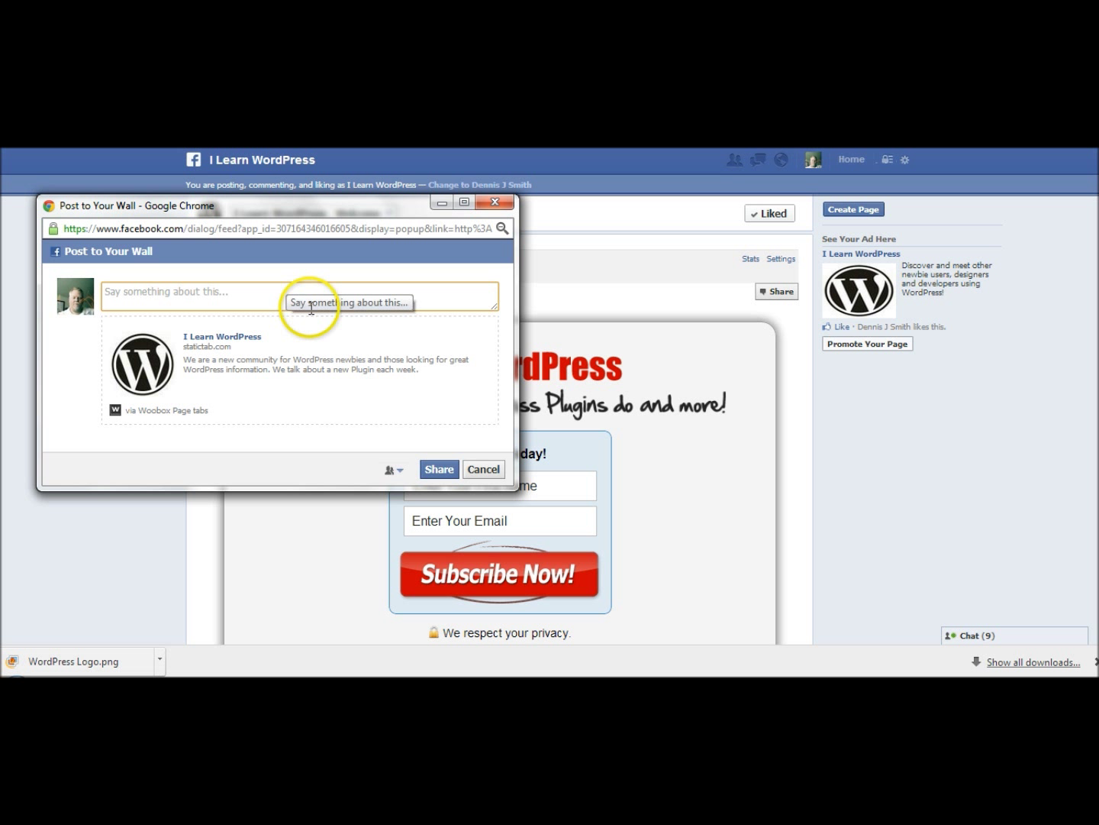
click(491, 470)
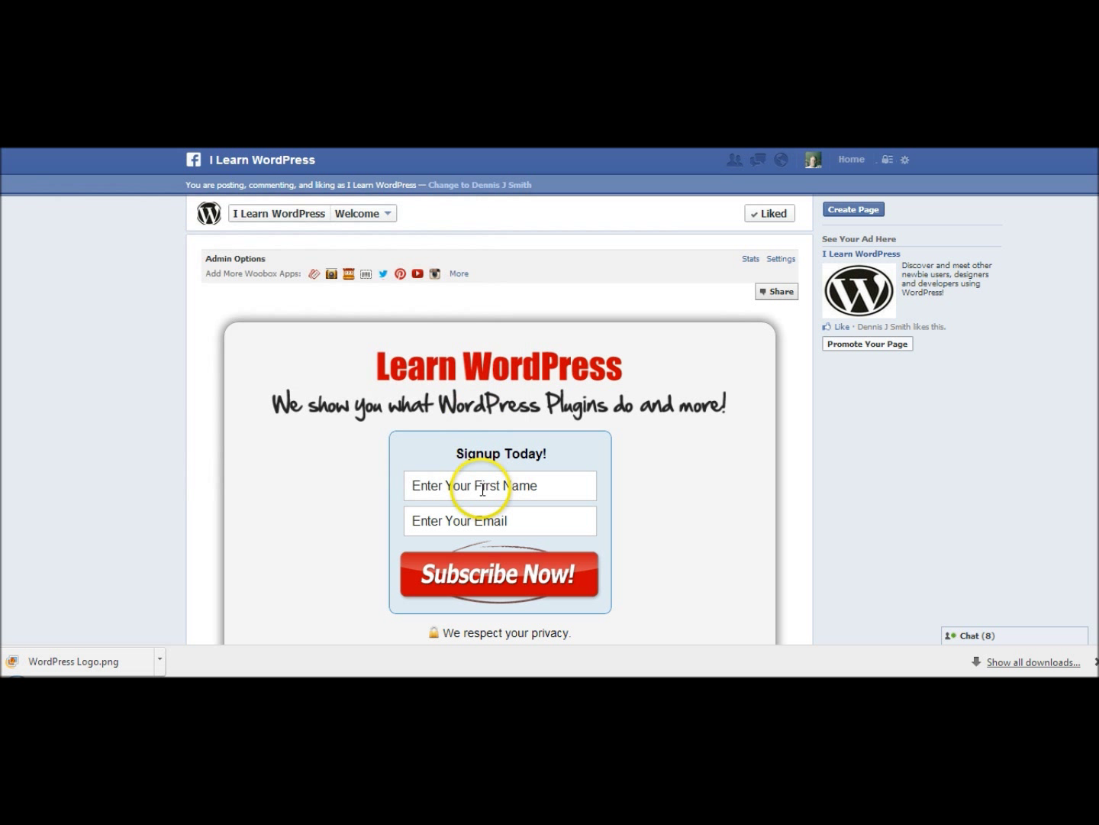
- Enter the subscriber's first name and choose their e-mail address from the autocomplete suggestion
click(484, 489)
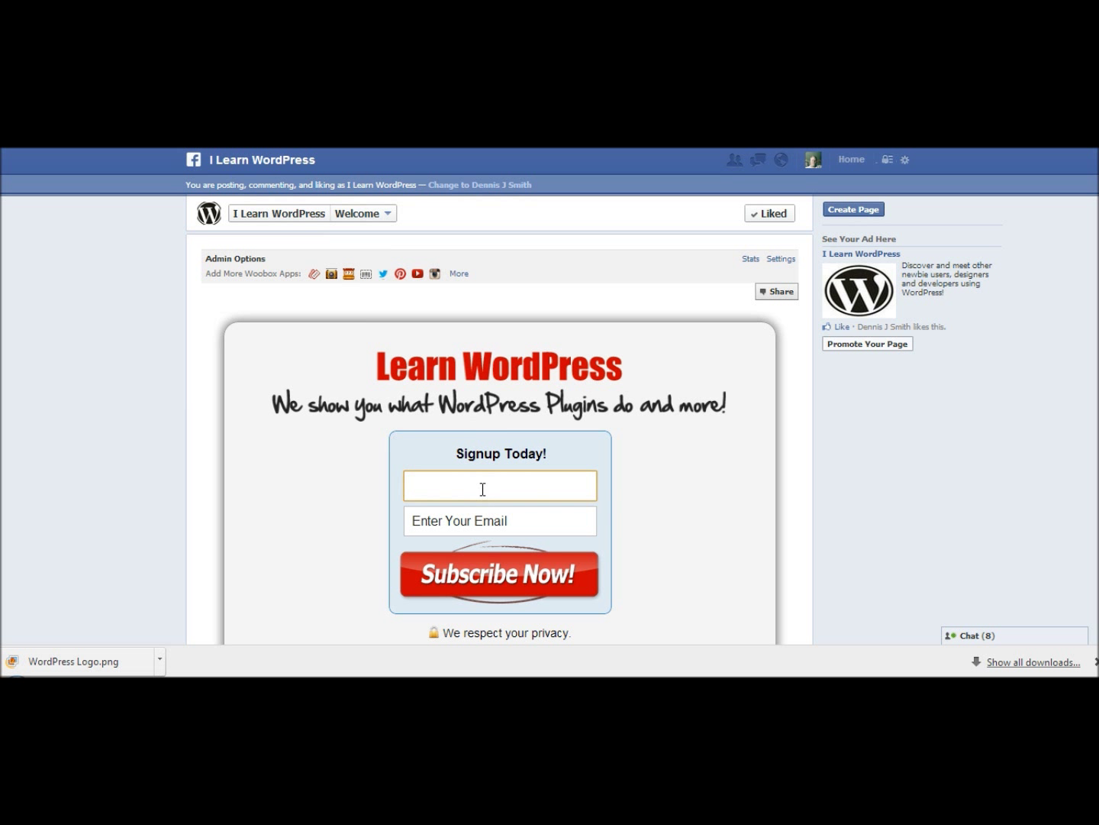
text(Dennis)
key(Tab)
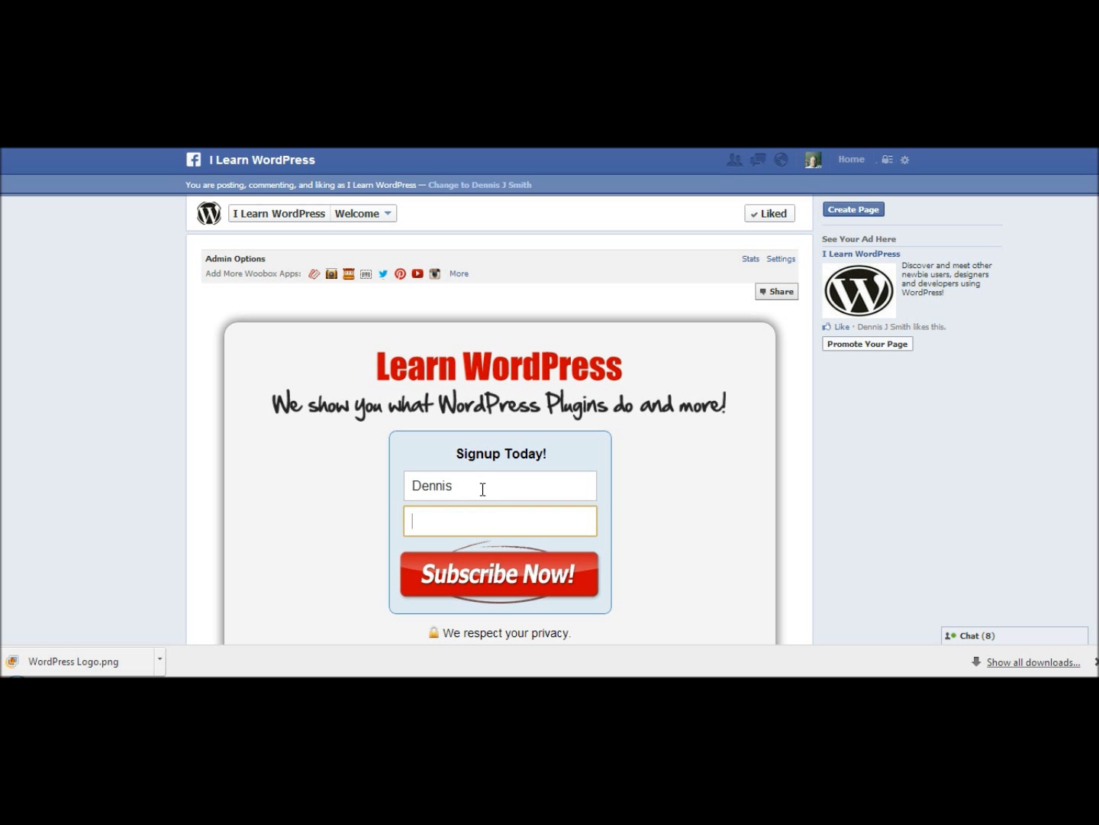
text(dj)
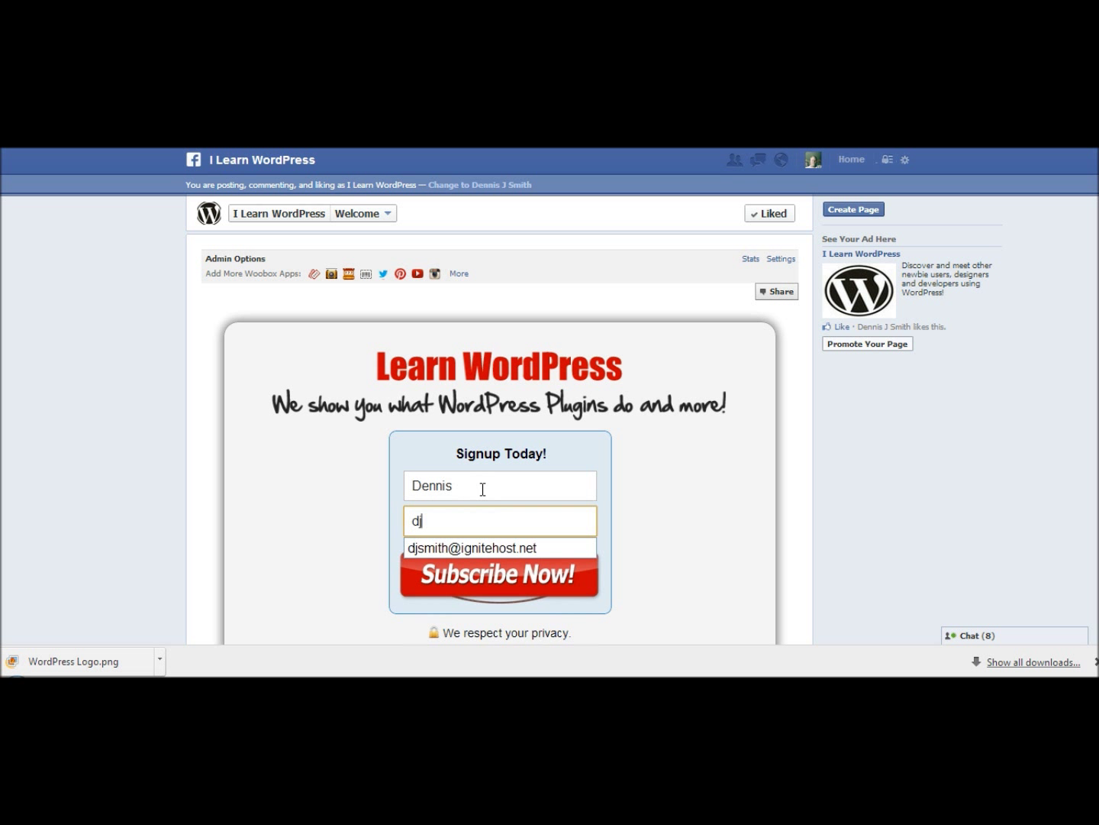
click(497, 553)
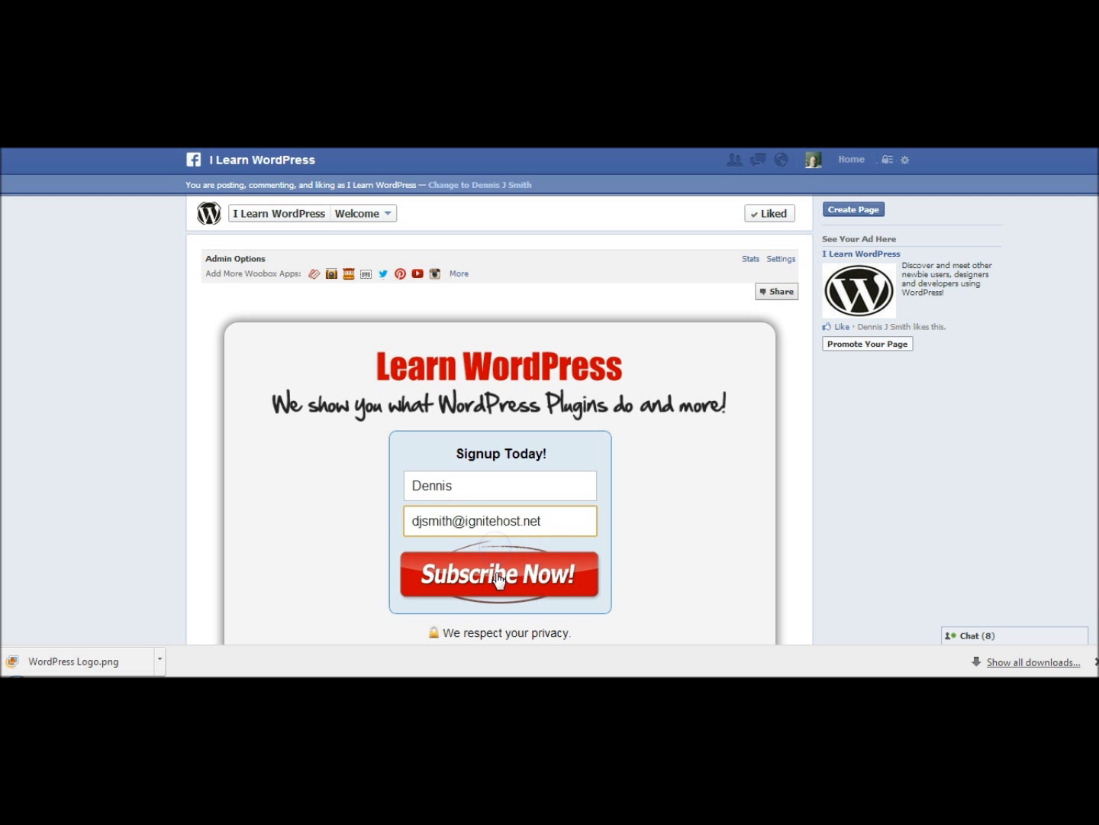